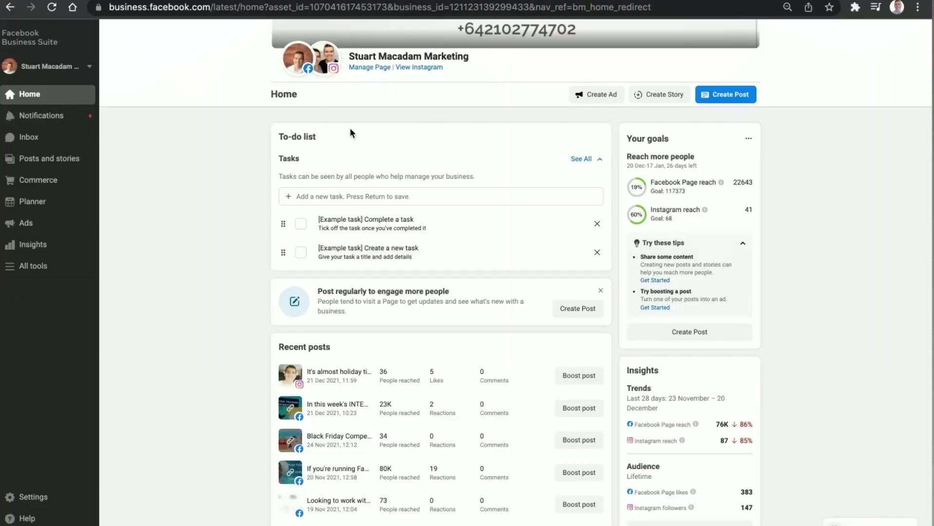
# - Open Business Suite from the managed Facebook page and view the linked Facebook Page's details card
pyautogui.scroll(-4, 437, 155)
pyautogui.scroll(-12, 437, 154)
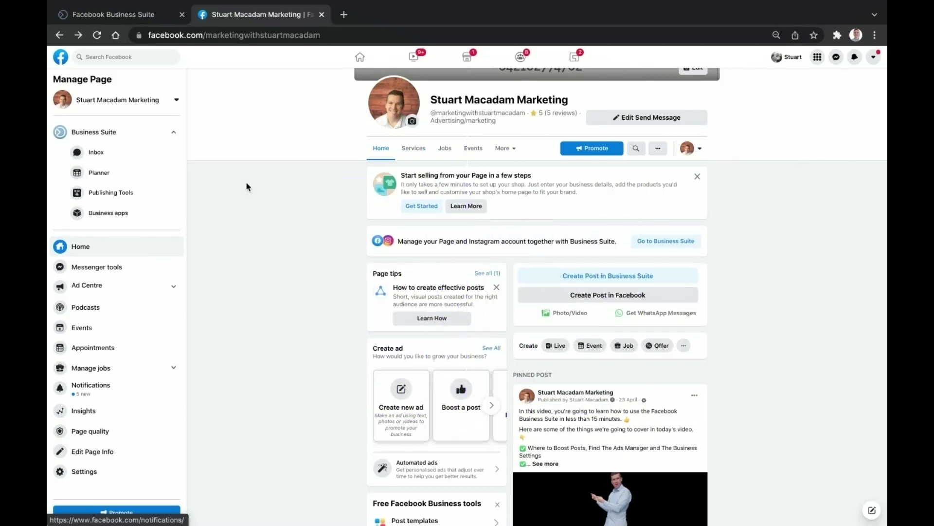
pyautogui.click(91, 138)
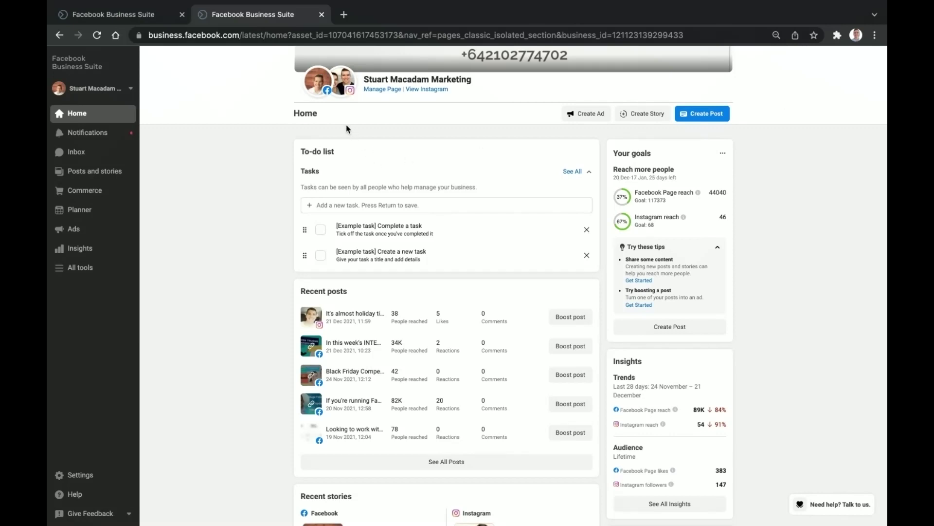
pyautogui.moveTo(320, 101)
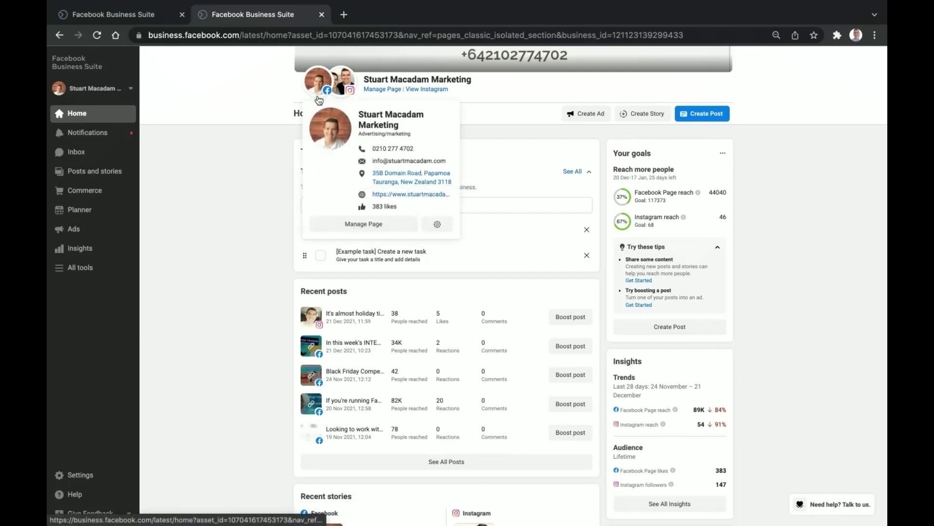
pyautogui.moveTo(346, 91)
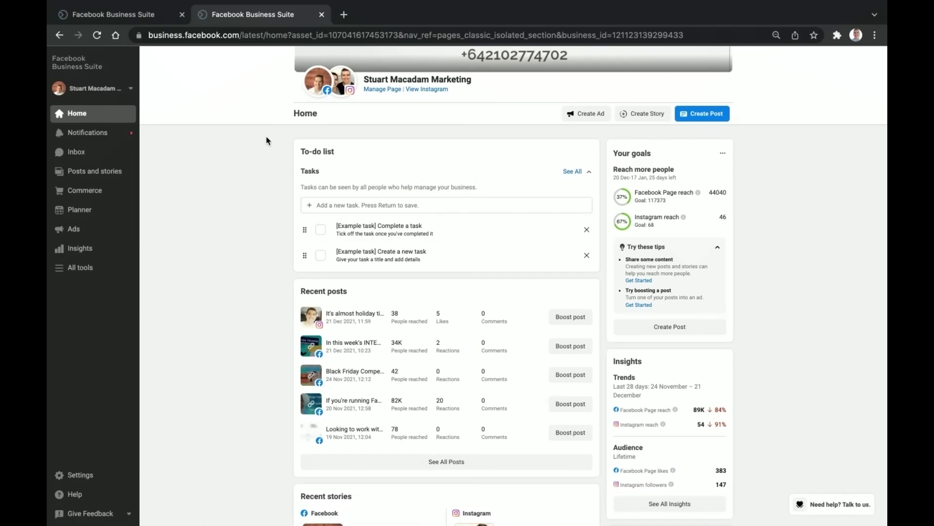
# - Add the to-do task "Post on Page IG" with the details "Use hashtags that are trending for digital marketing", and mark it complete
pyautogui.scroll(-1, 260, 155)
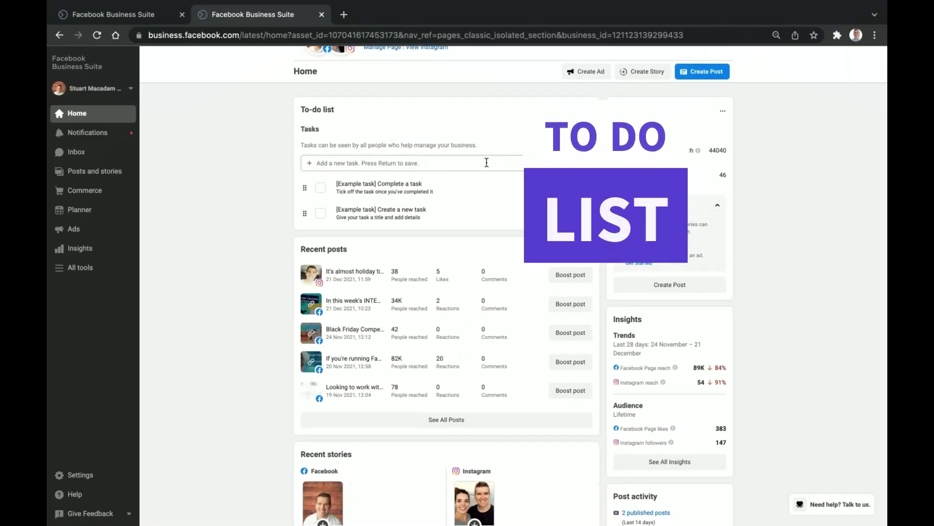
pyautogui.click(385, 163)
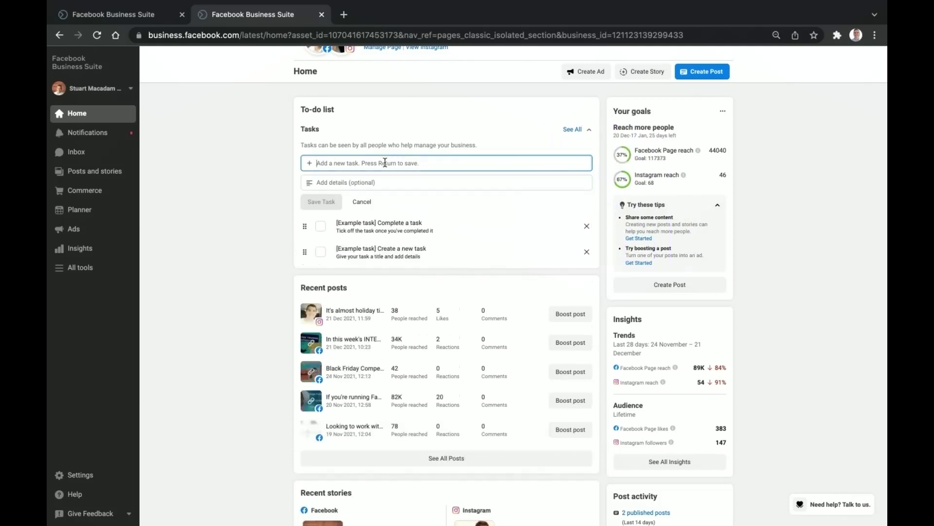
pyautogui.write('Po')
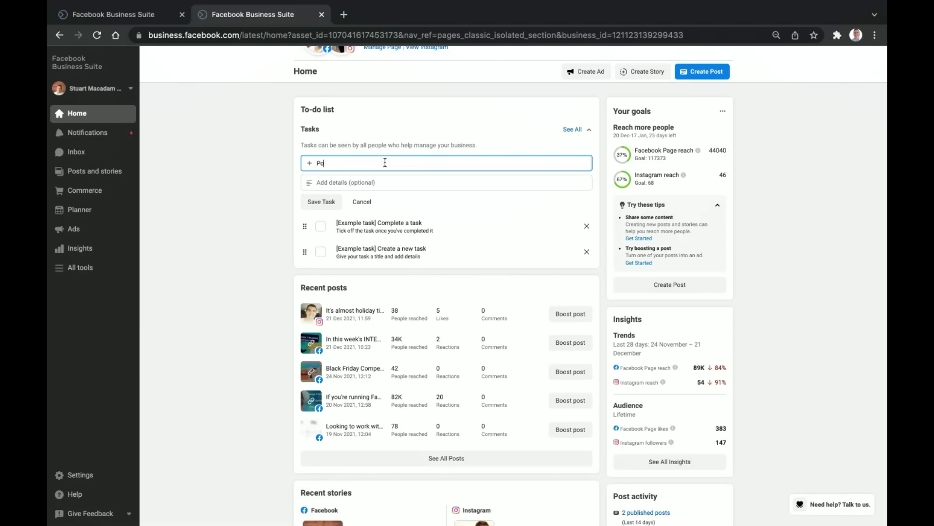
pyautogui.write('st on Page IG')
pyautogui.click(371, 181)
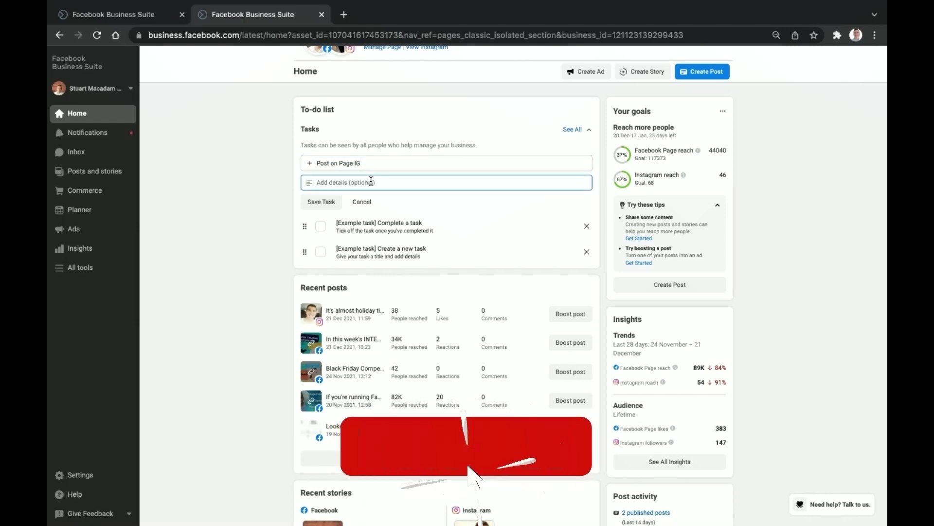
pyautogui.write('Use has')
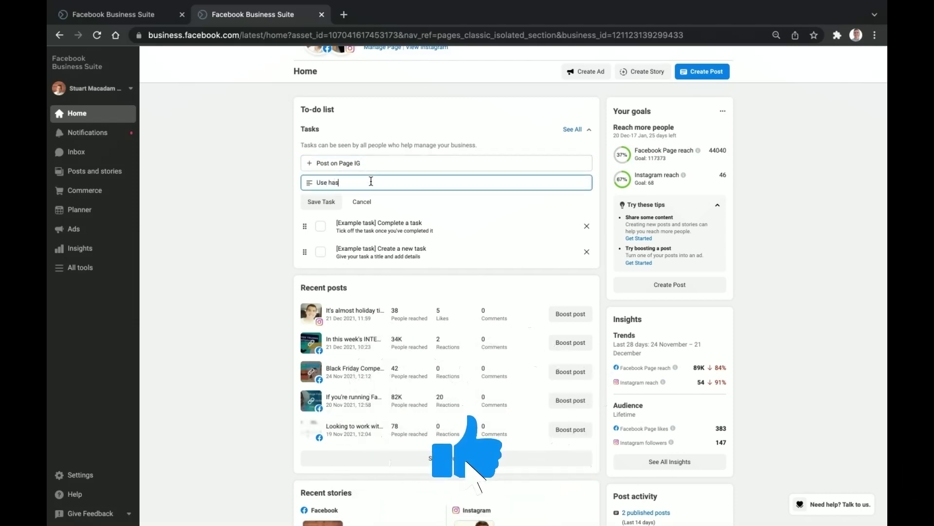
pyautogui.write('htags ')
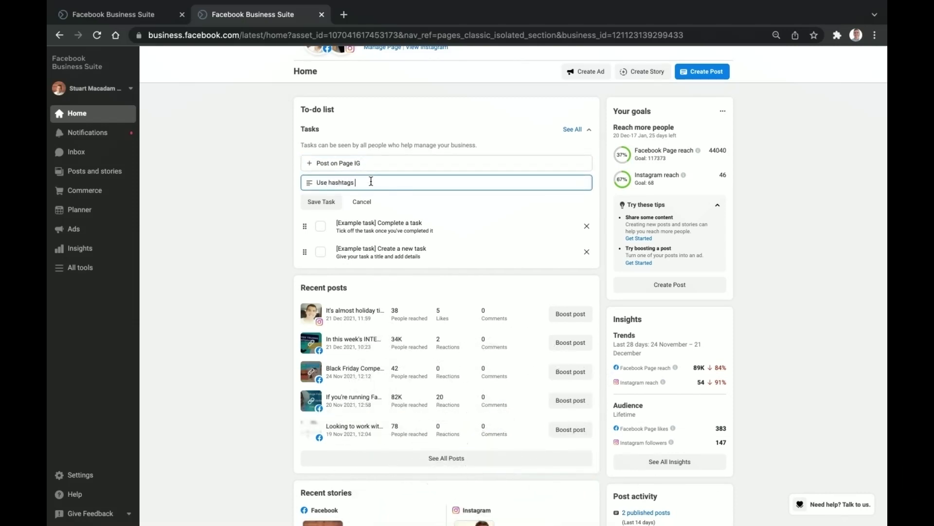
pyautogui.write('that are trending for digital marketing')
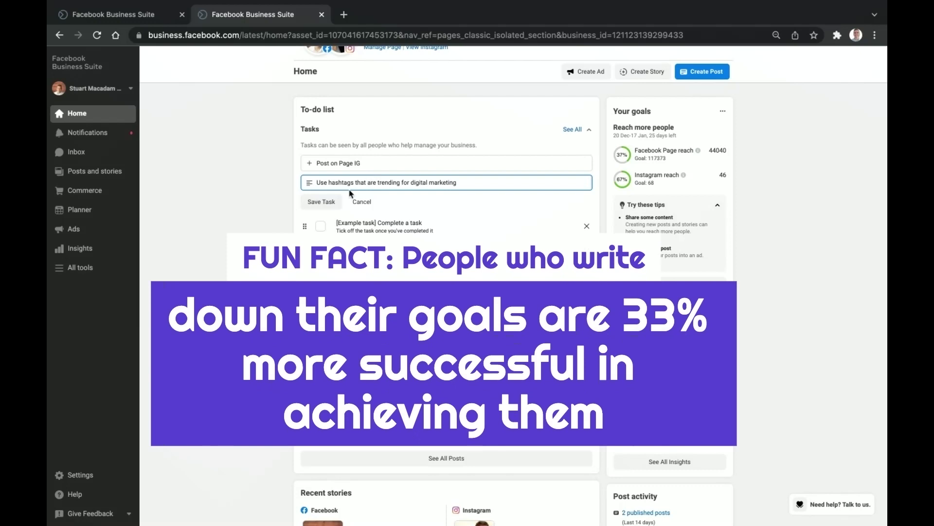
pyautogui.click(321, 202)
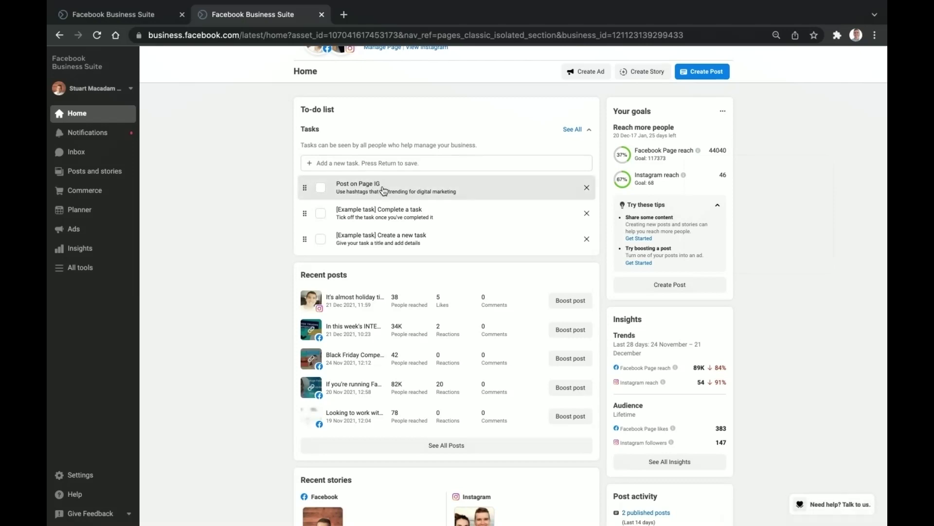
pyautogui.click(321, 188)
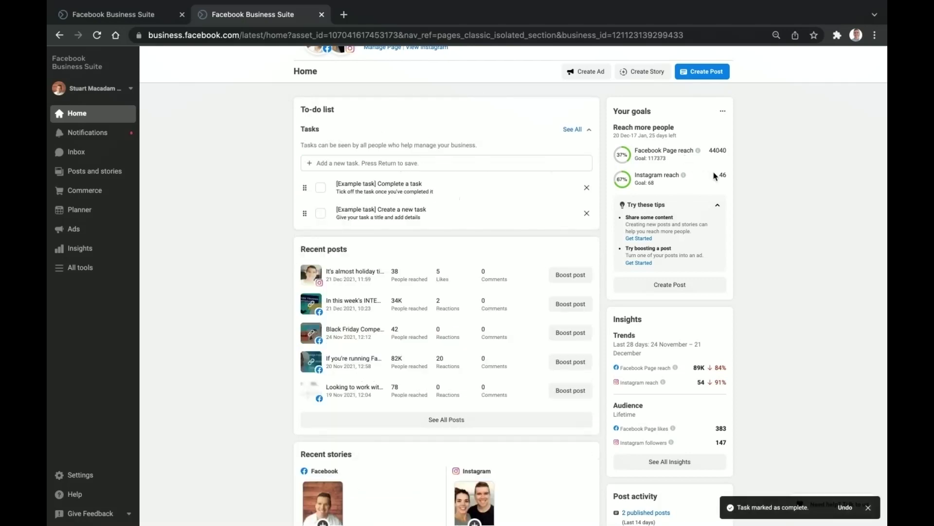
# - Review the boost settings for the recent Instagram holiday post, from goal and audience to budget and placements, and exit without boosting it
pyautogui.scroll(-1, 446, 192)
pyautogui.scroll(-3, 445, 190)
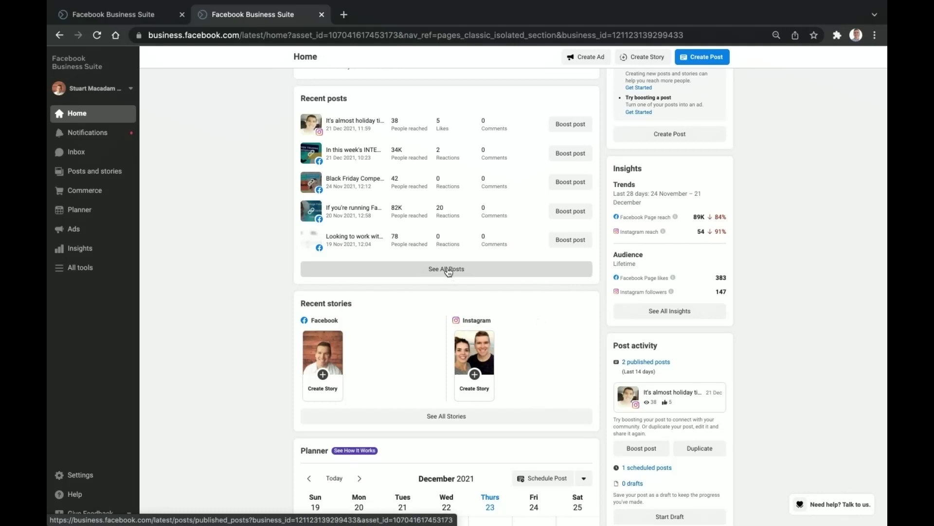
pyautogui.click(571, 126)
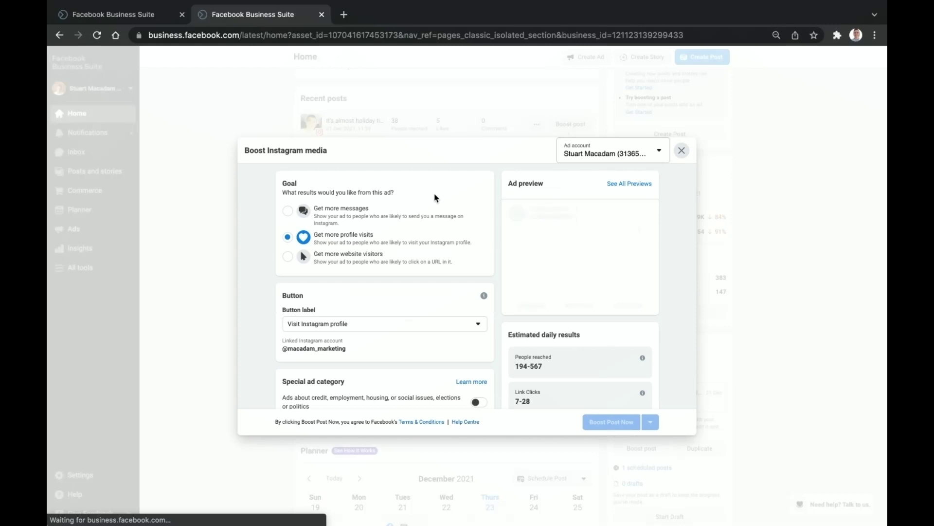
pyautogui.scroll(-2, 384, 249)
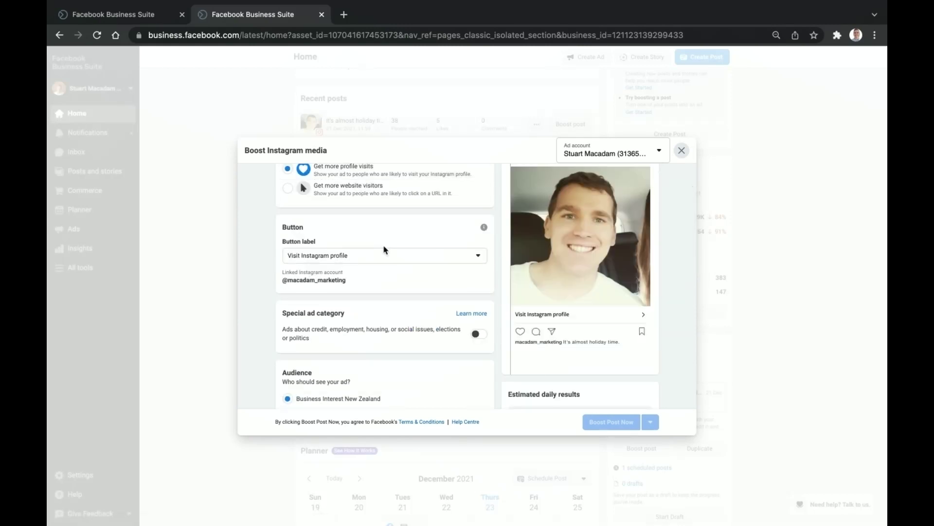
pyautogui.scroll(-4, 384, 249)
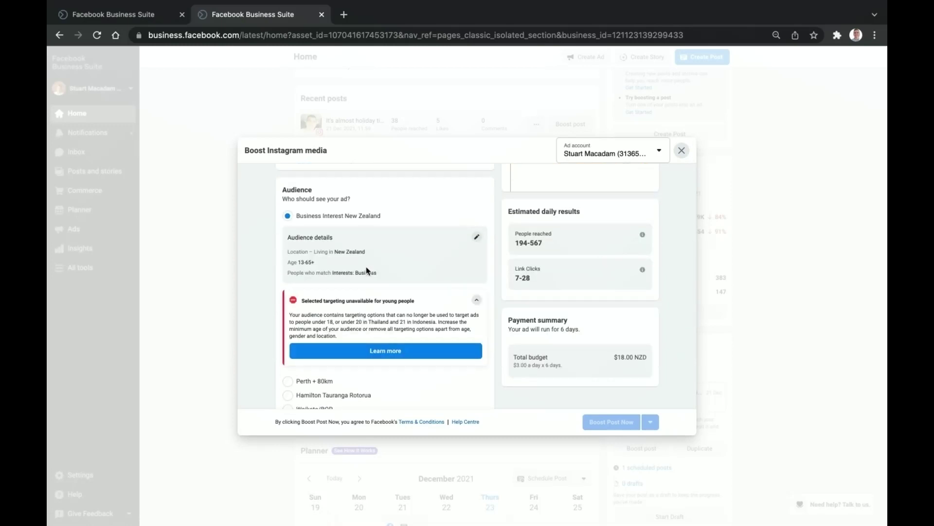
pyautogui.scroll(-5, 366, 271)
pyautogui.scroll(-3, 366, 271)
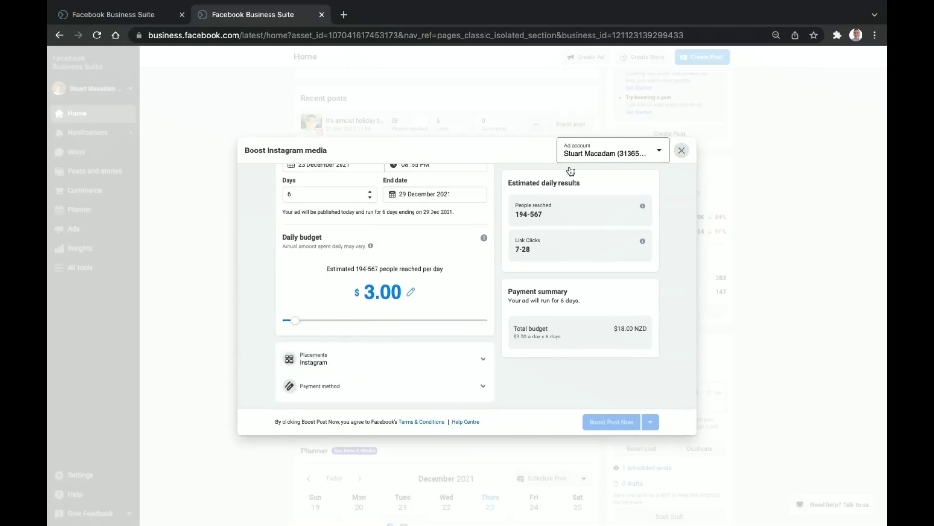
pyautogui.click(682, 152)
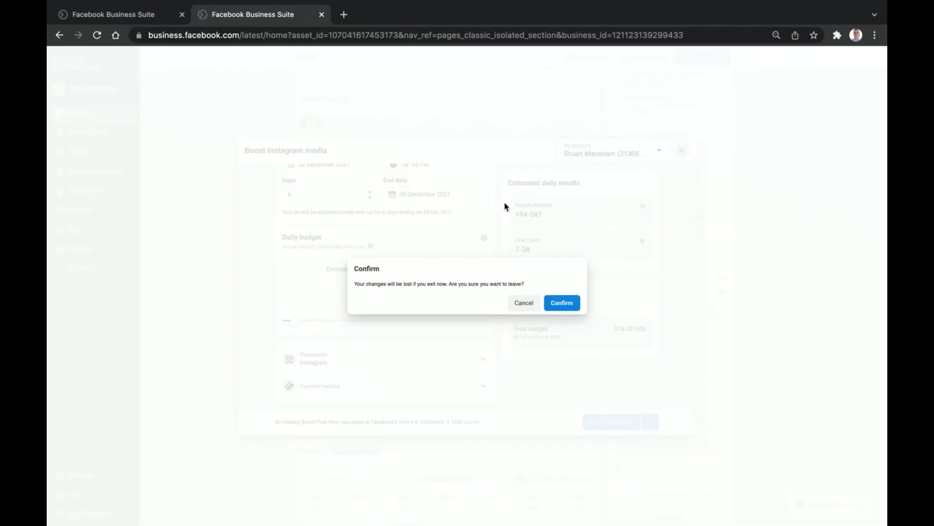
pyautogui.click(560, 306)
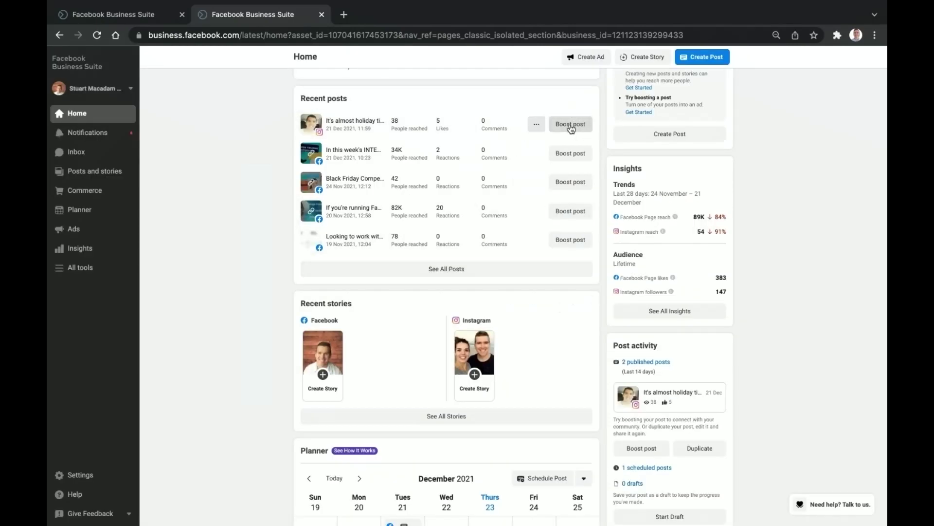
# - View the available edit, duplicate and delete actions for the recent Instagram holiday post
pyautogui.click(536, 127)
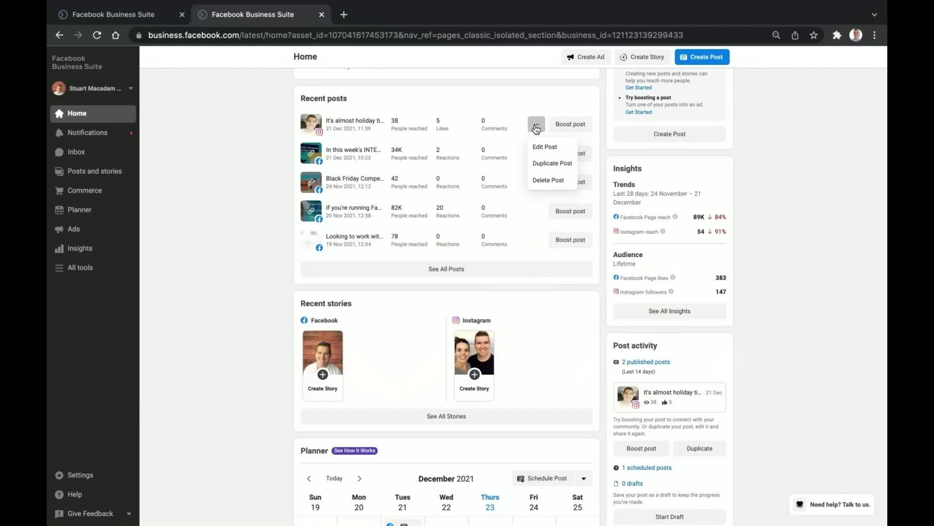
pyautogui.click(511, 120)
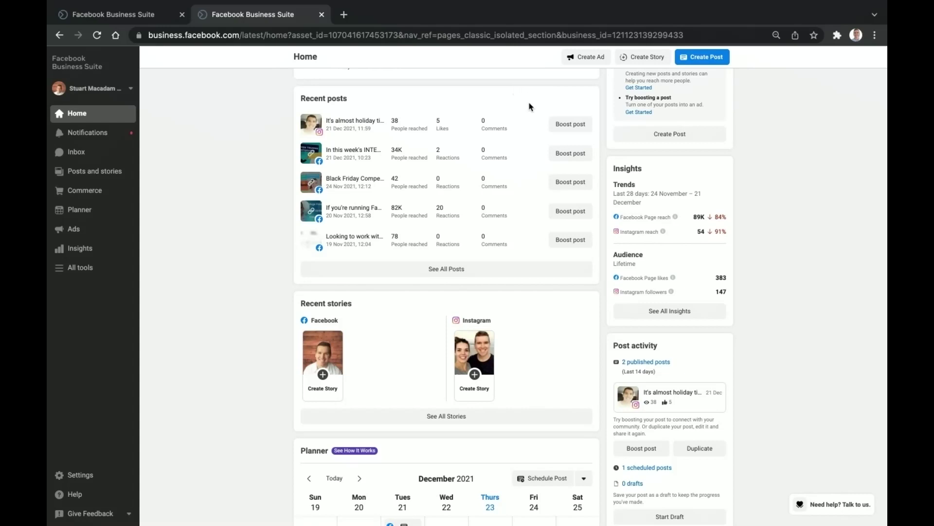
pyautogui.moveTo(535, 124)
pyautogui.click(539, 126)
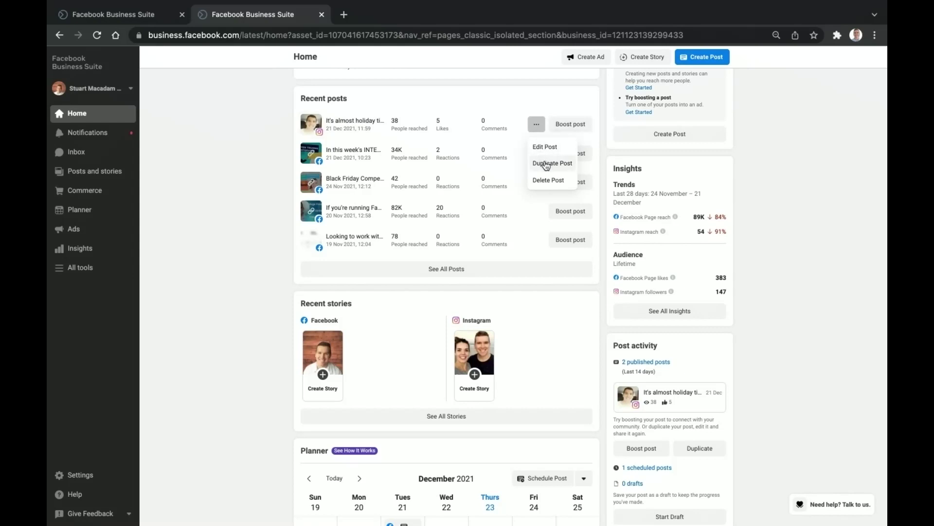
# - Browse the full list of published posts with their performance figures, and return to the home overview
pyautogui.click(445, 269)
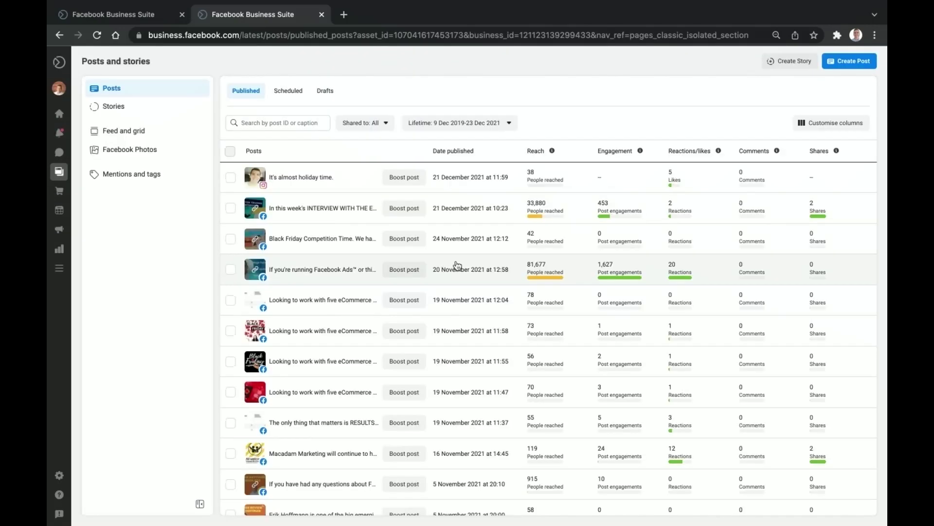
pyautogui.scroll(-3, 606, 316)
pyautogui.scroll(-10, 606, 316)
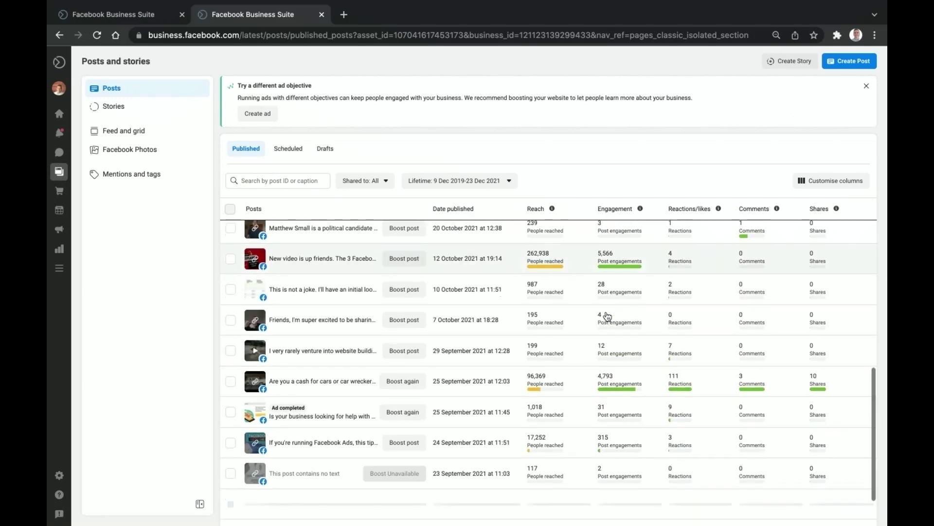
pyautogui.scroll(5, 607, 317)
pyautogui.scroll(5, 606, 316)
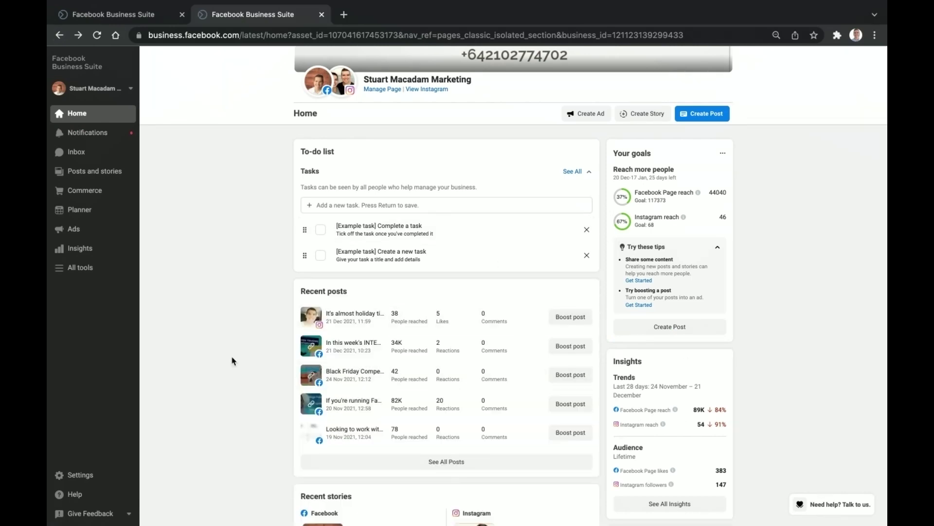
# - View the new story form for both Facebook and Instagram, and close it without sharing a story
pyautogui.scroll(-5, 232, 360)
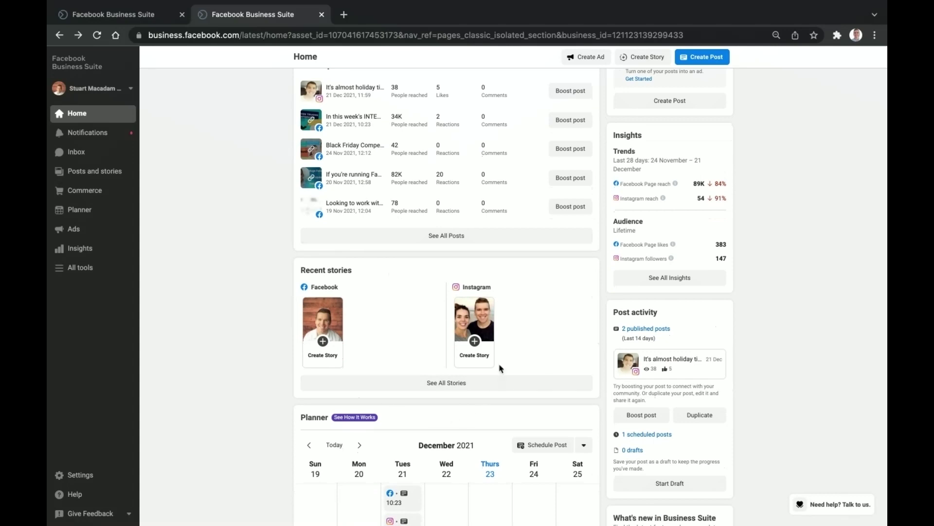
pyautogui.click(322, 349)
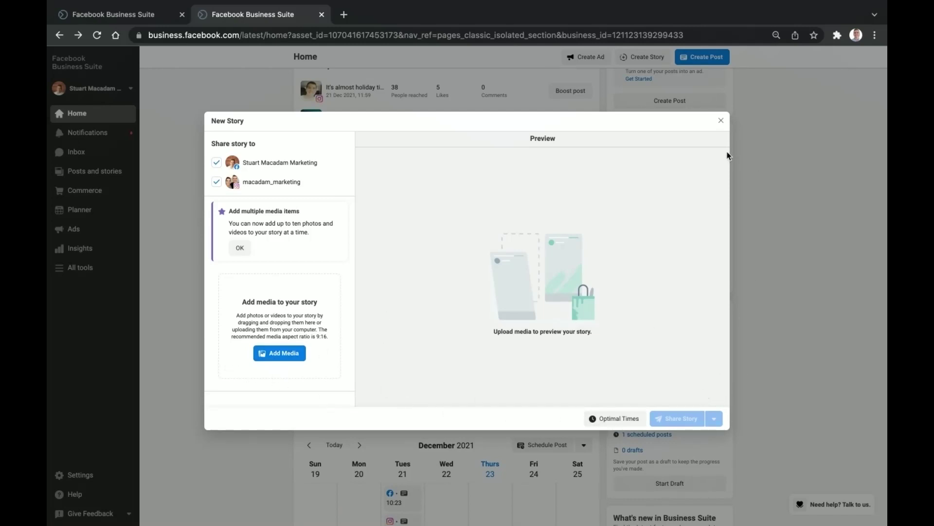
pyautogui.click(722, 122)
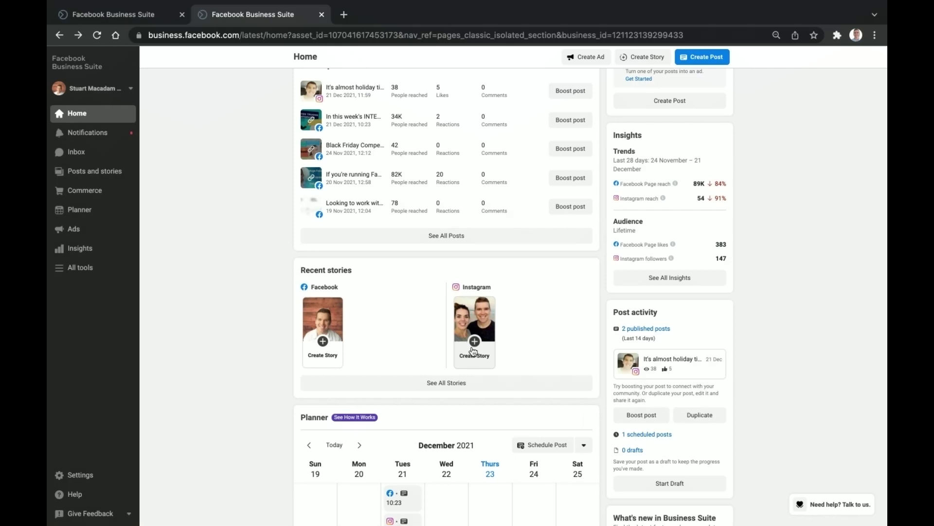
pyautogui.click(473, 351)
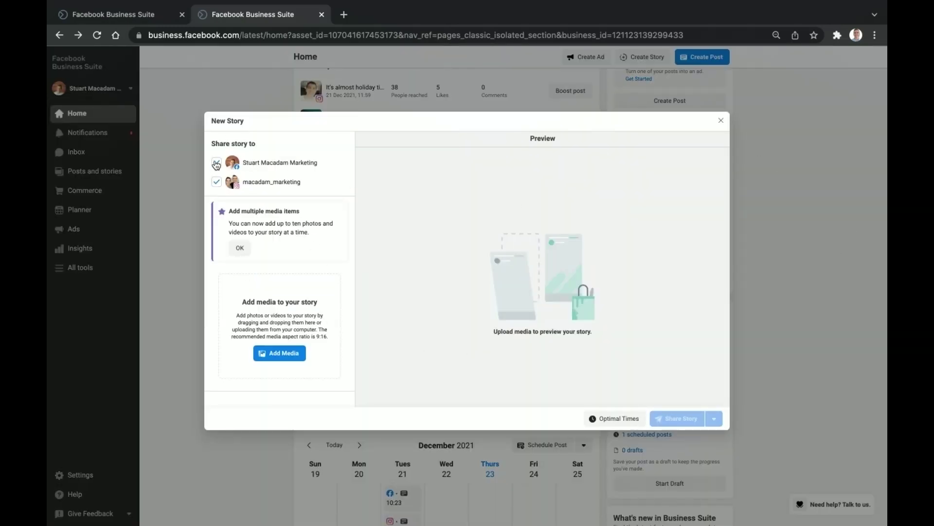
pyautogui.click(721, 121)
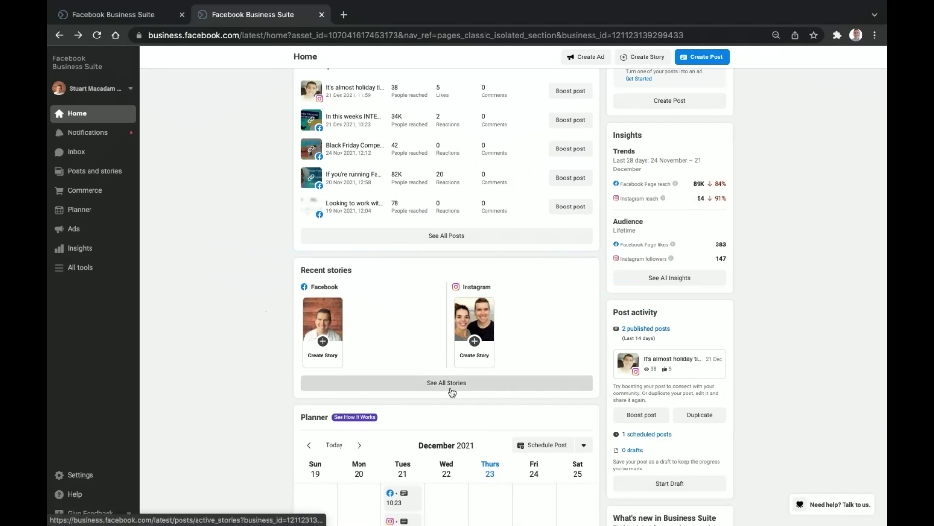
pyautogui.click(401, 212)
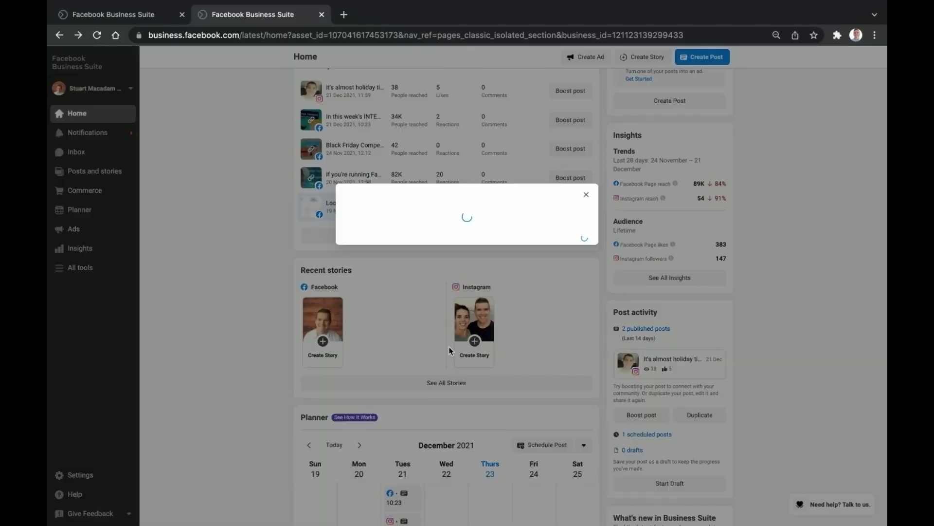
pyautogui.click(673, 125)
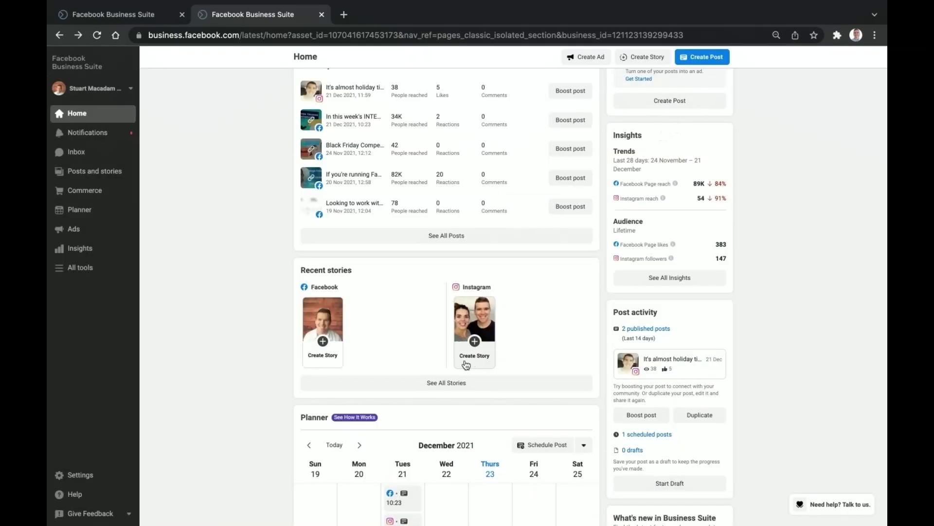
# - Explore the planner's post scheduling options, trying 25 January 2022 as the Facebook date, and exit without scheduling a post
pyautogui.moveTo(133, 395)
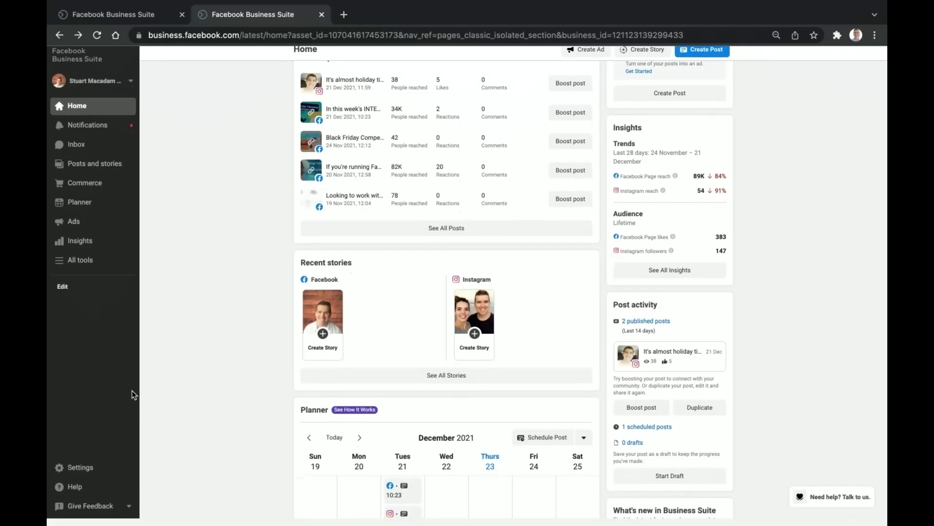
pyautogui.scroll(-4, 233, 393)
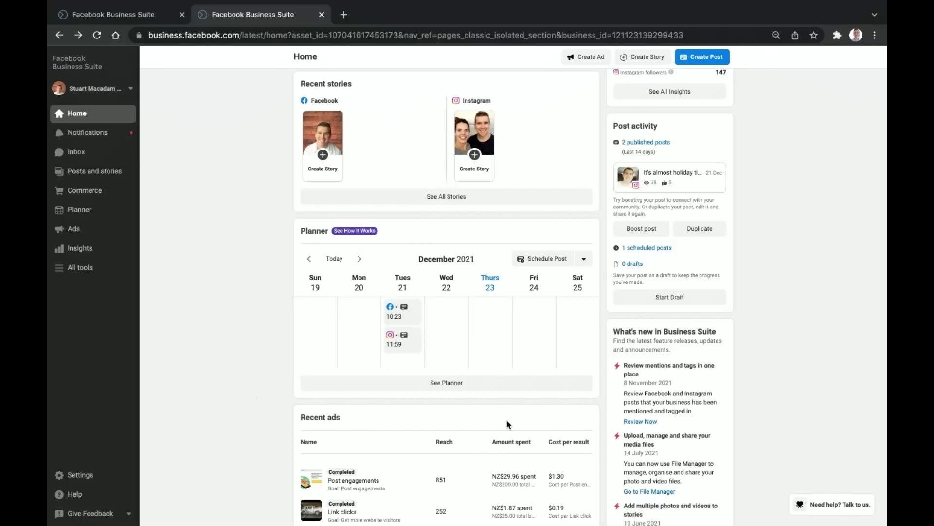
pyautogui.click(557, 266)
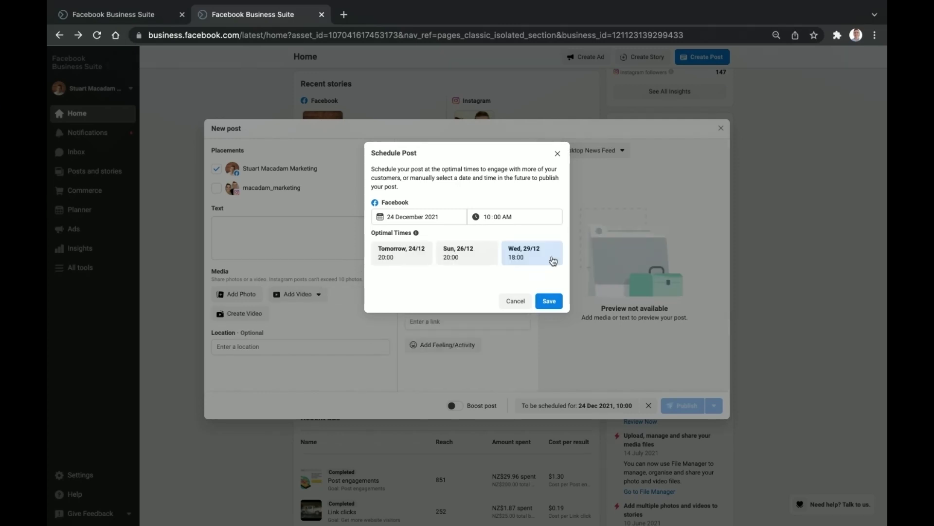
pyautogui.click(446, 217)
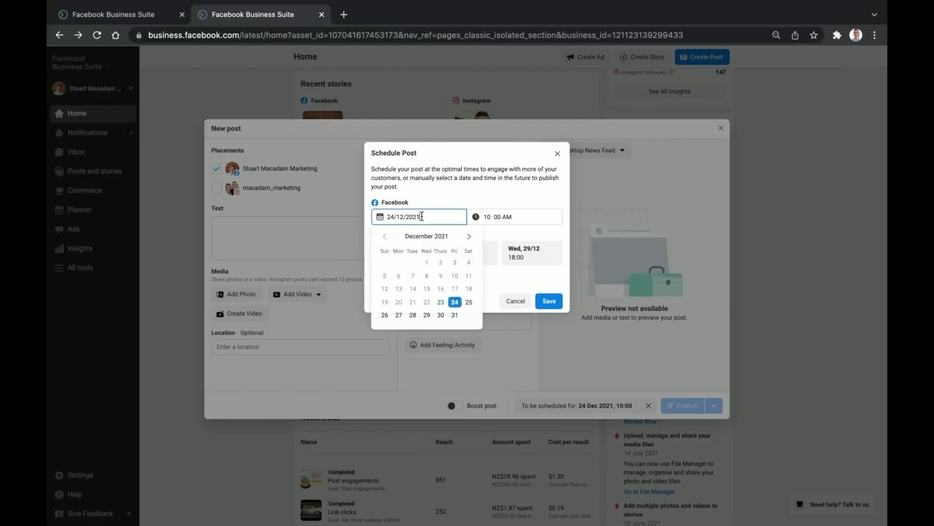
pyautogui.click(469, 236)
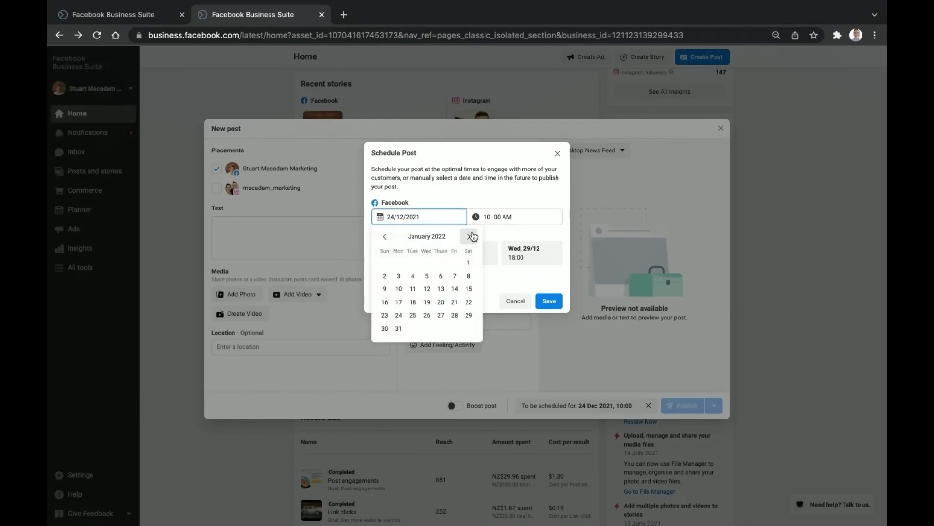
pyautogui.click(413, 315)
pyautogui.click(558, 153)
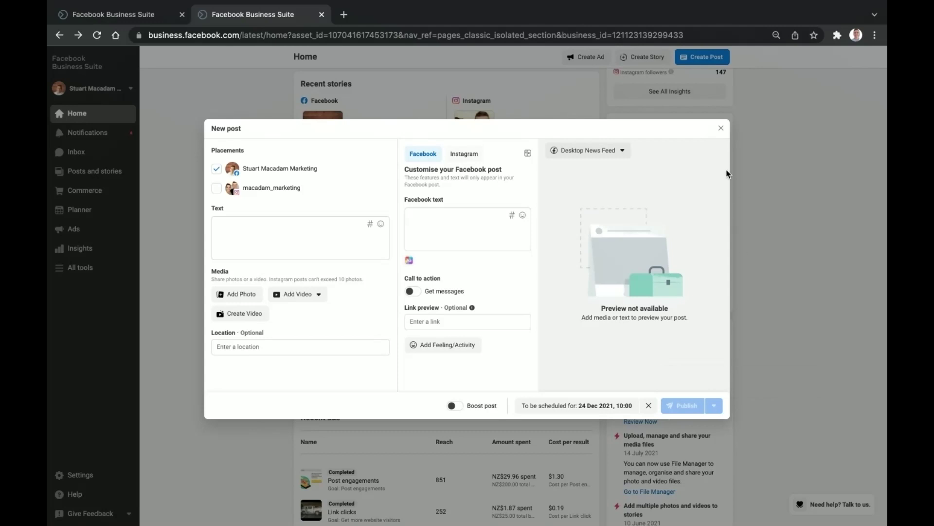
pyautogui.click(721, 128)
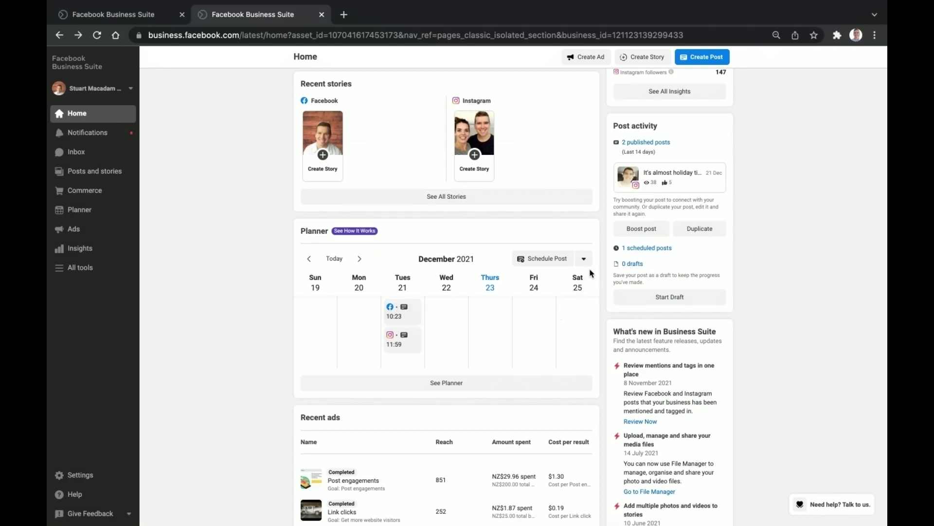
# - View the full weekly planner, browse back through earlier weeks into November 2021, and return to the home overview
pyautogui.click(452, 387)
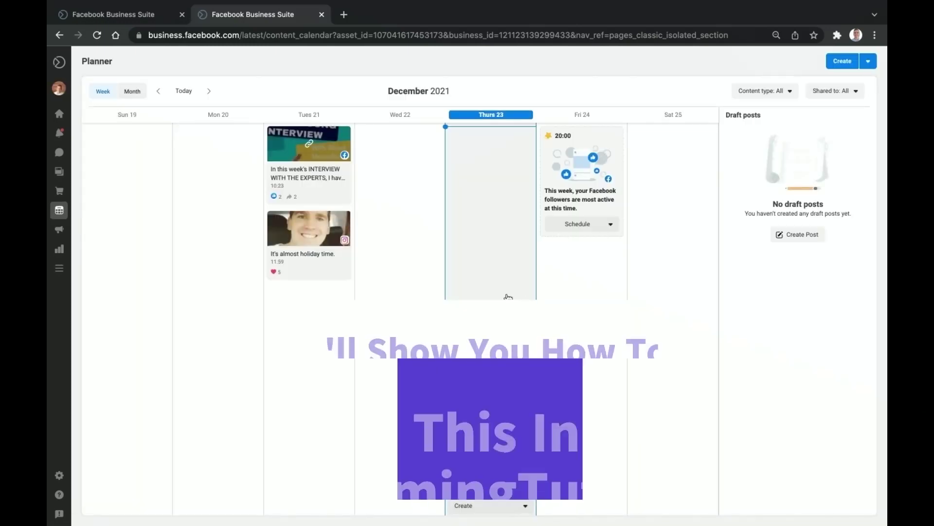
pyautogui.click(158, 92)
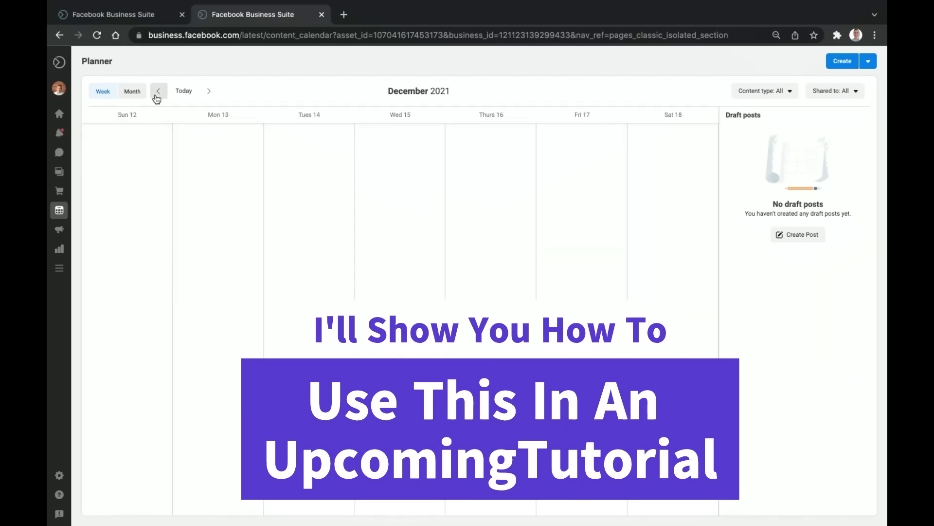
pyautogui.click(157, 97)
pyautogui.click(157, 97)
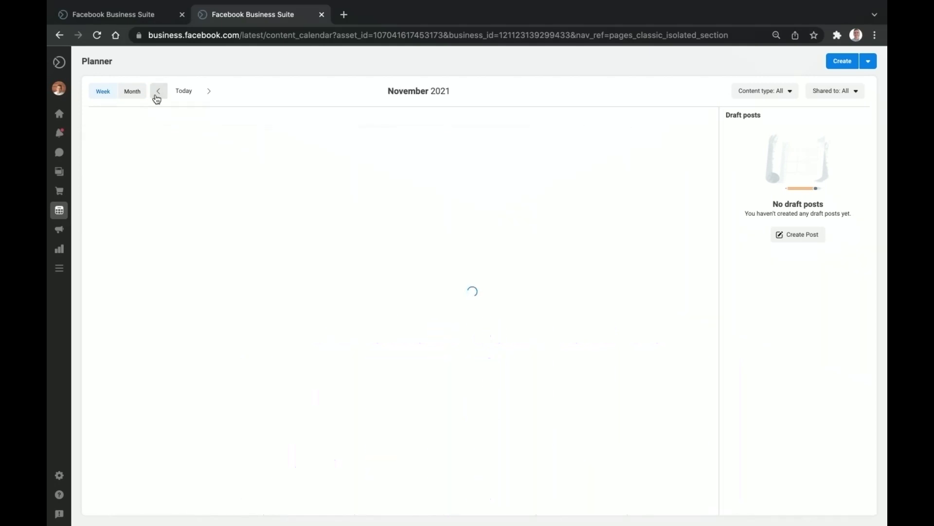
pyautogui.click(157, 93)
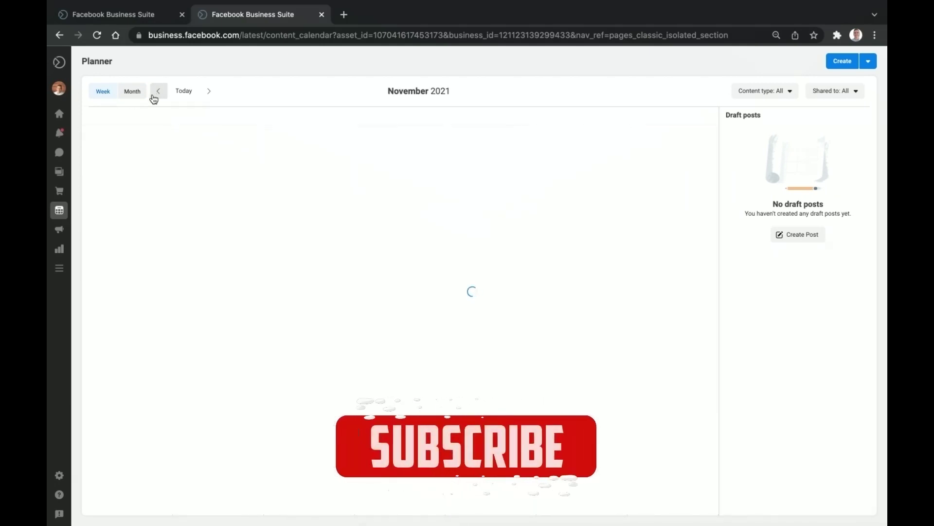
pyautogui.click(57, 36)
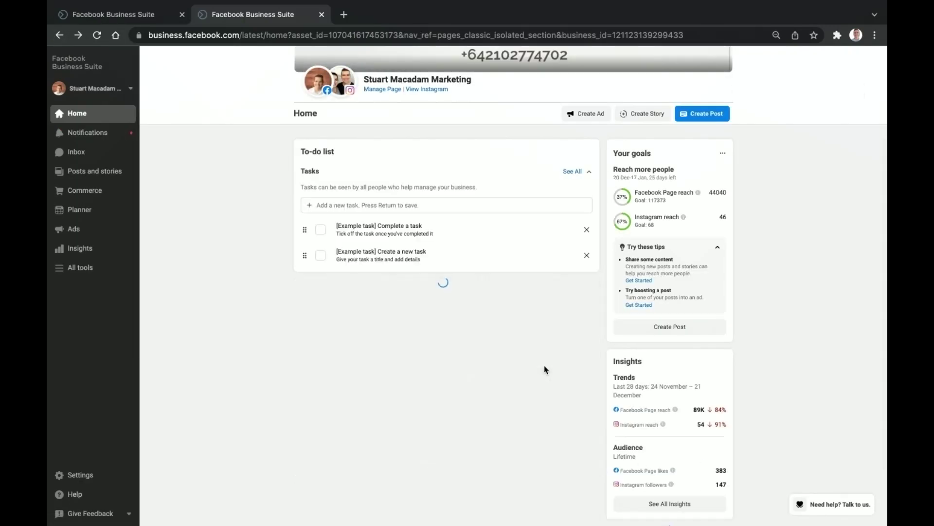
# - Review the recent ads on the home overview, view the ads summary through ad management, and return home
pyautogui.scroll(-4, 545, 370)
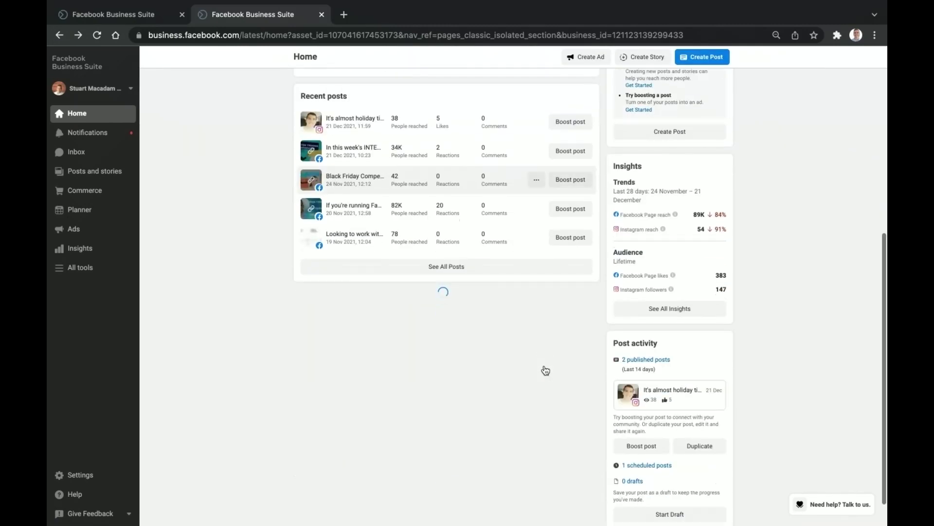
pyautogui.scroll(-4, 545, 370)
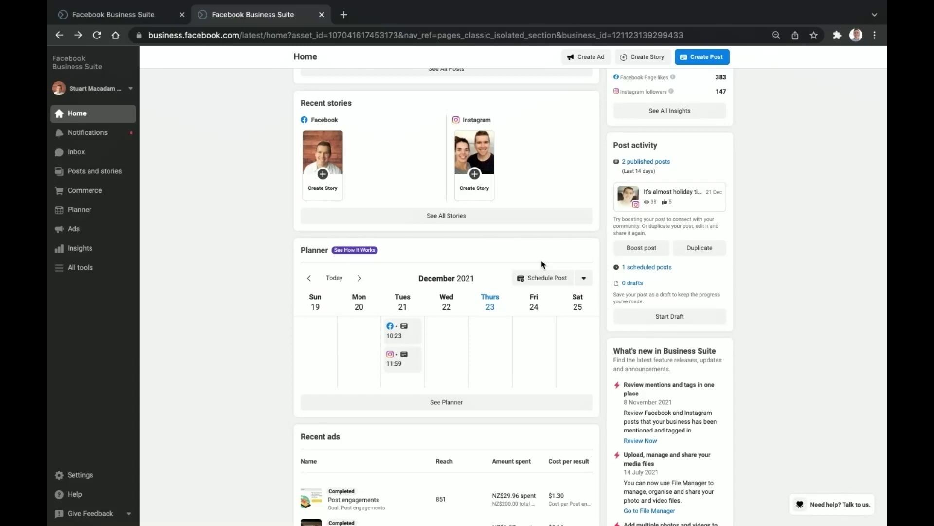
pyautogui.scroll(-4, 348, 273)
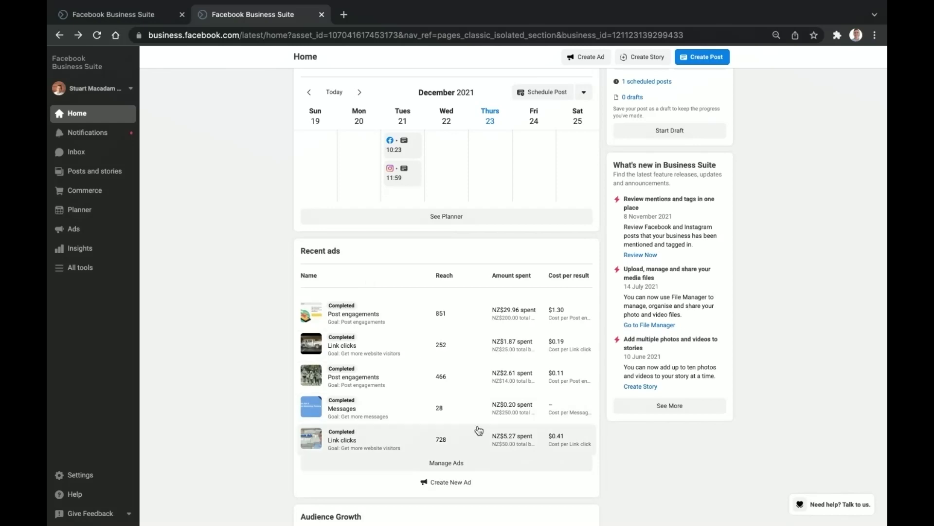
pyautogui.click(453, 468)
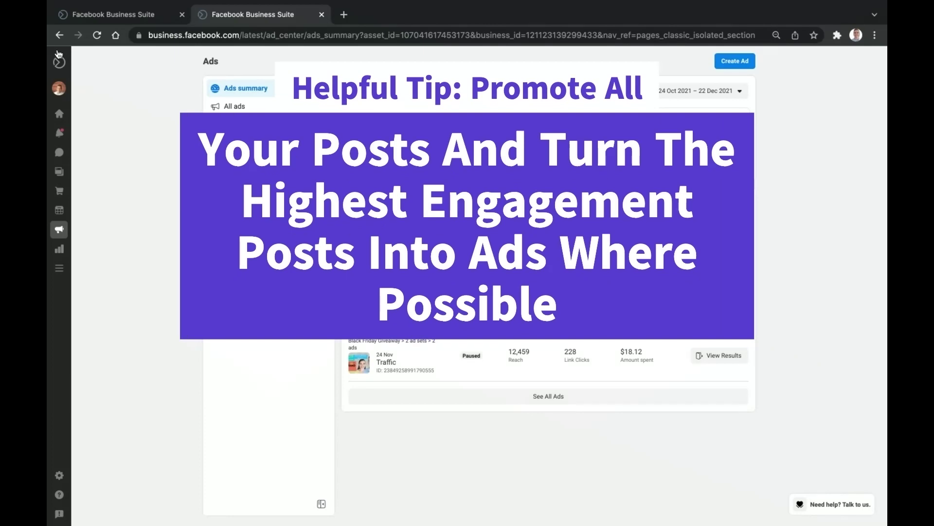
pyautogui.click(59, 35)
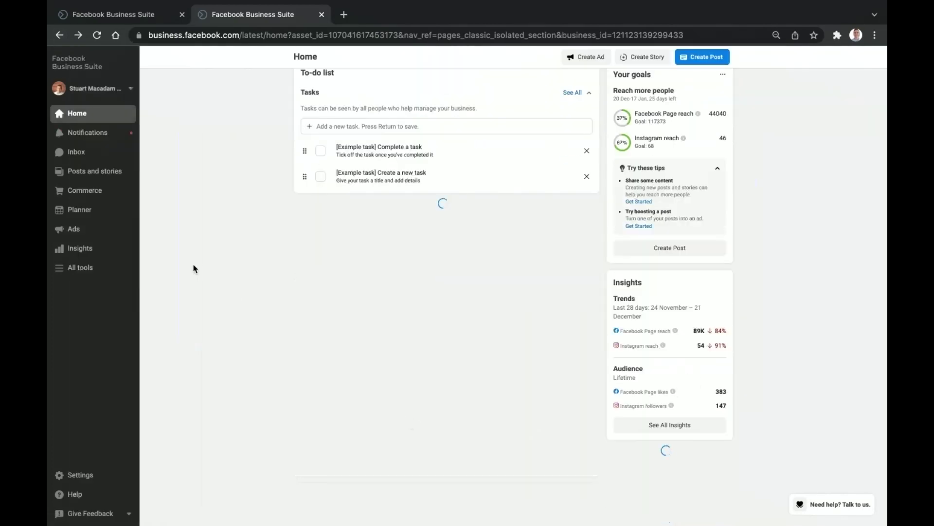
# - Under Audience Growth, send Page follow invitations to the first seven people listed who reacted to the Page's posts
pyautogui.scroll(-4, 194, 263)
pyautogui.scroll(-6, 193, 261)
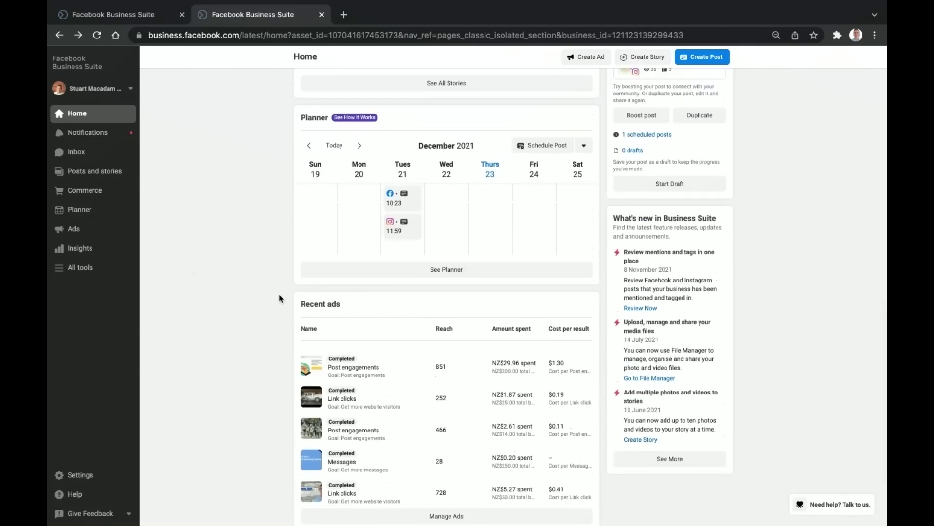
pyautogui.scroll(-3, 532, 315)
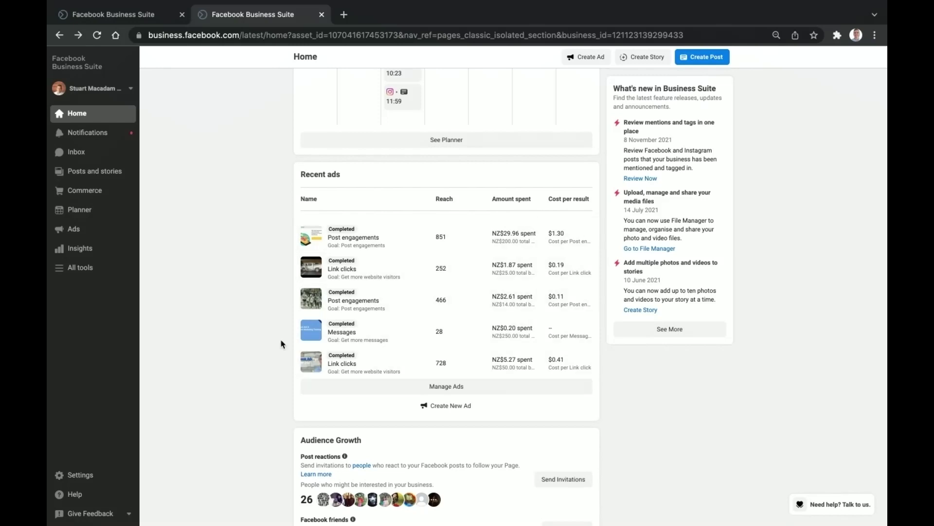
pyautogui.scroll(-2, 228, 336)
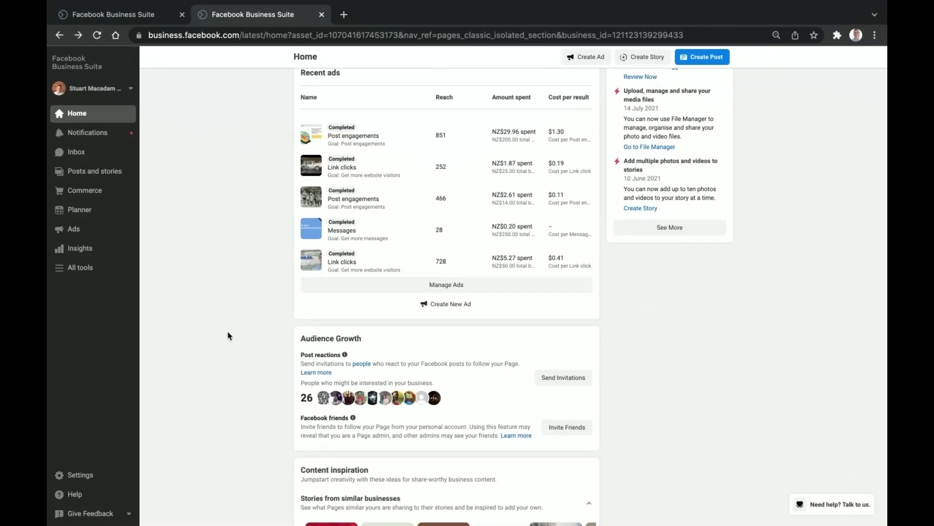
pyautogui.scroll(-1, 367, 357)
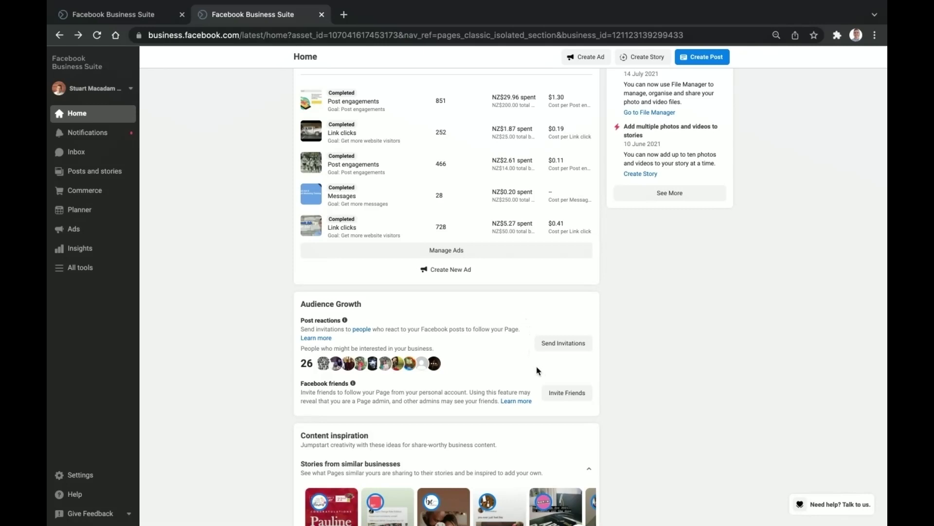
pyautogui.click(561, 349)
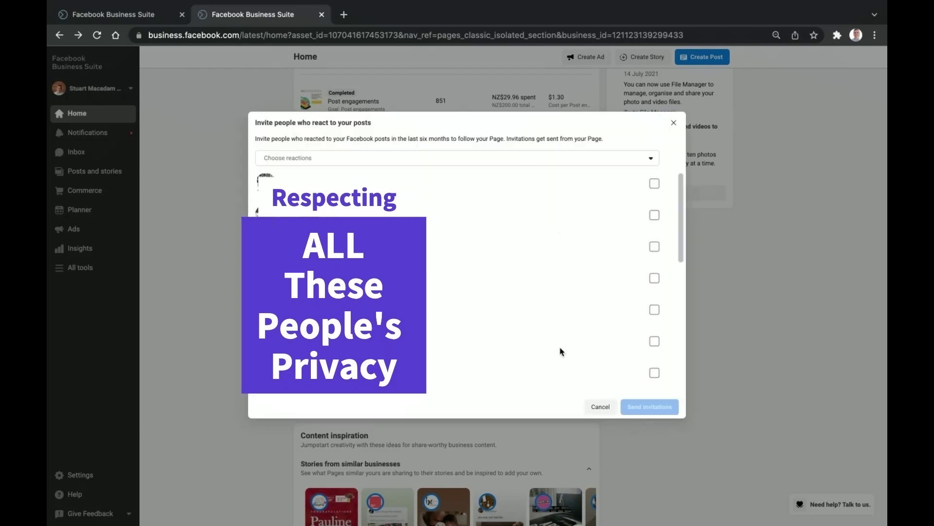
pyautogui.click(655, 184)
pyautogui.click(654, 214)
pyautogui.click(655, 247)
pyautogui.click(655, 278)
pyautogui.click(655, 309)
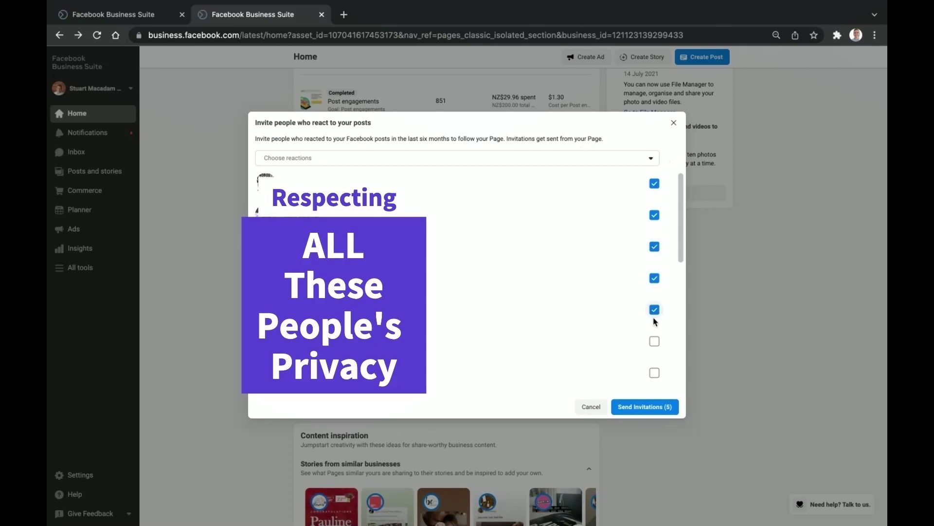
pyautogui.click(655, 341)
pyautogui.click(654, 372)
pyautogui.click(648, 407)
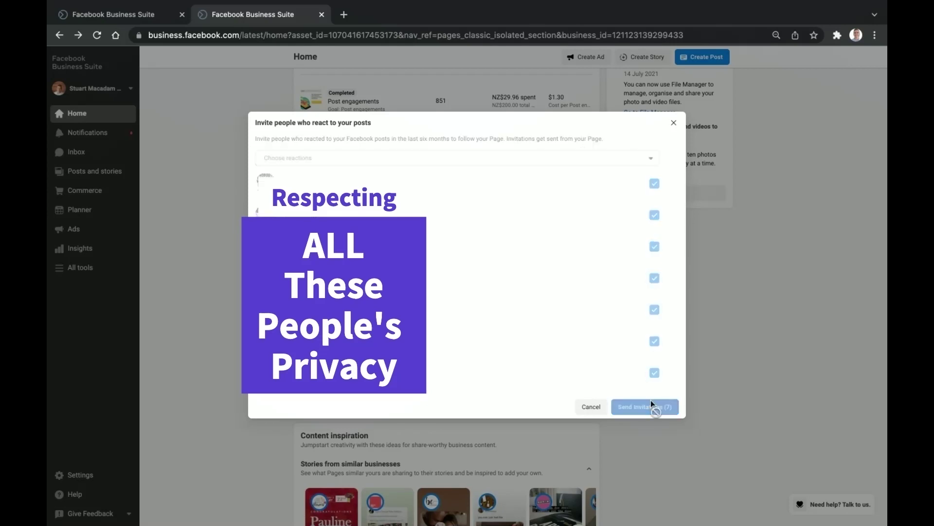
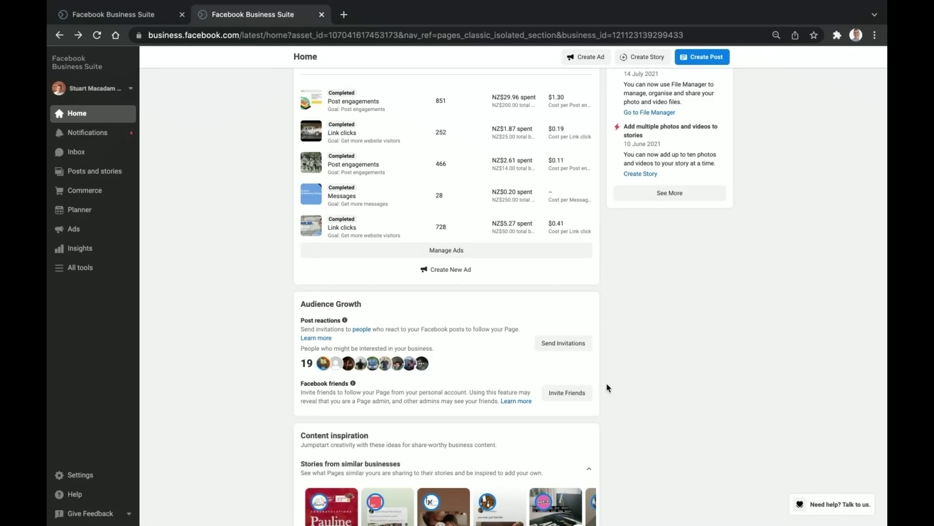
# - Browse the content inspiration stories from similar businesses, view the Haven Marlborough story, and close it
pyautogui.scroll(-2, 608, 388)
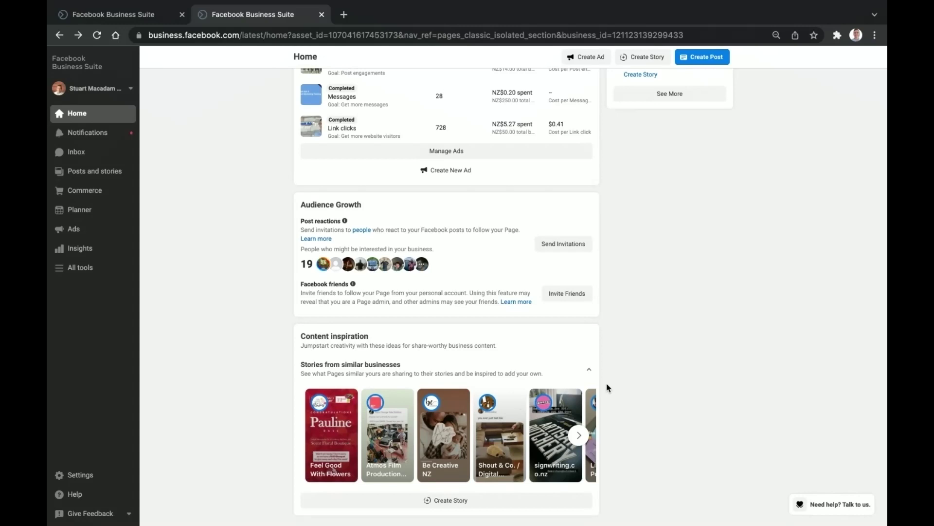
pyautogui.click(579, 436)
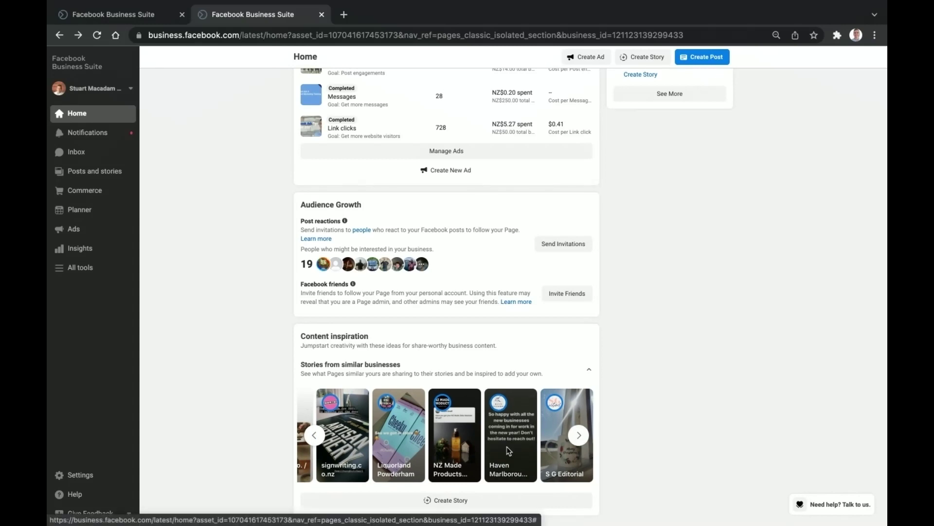
pyautogui.click(508, 451)
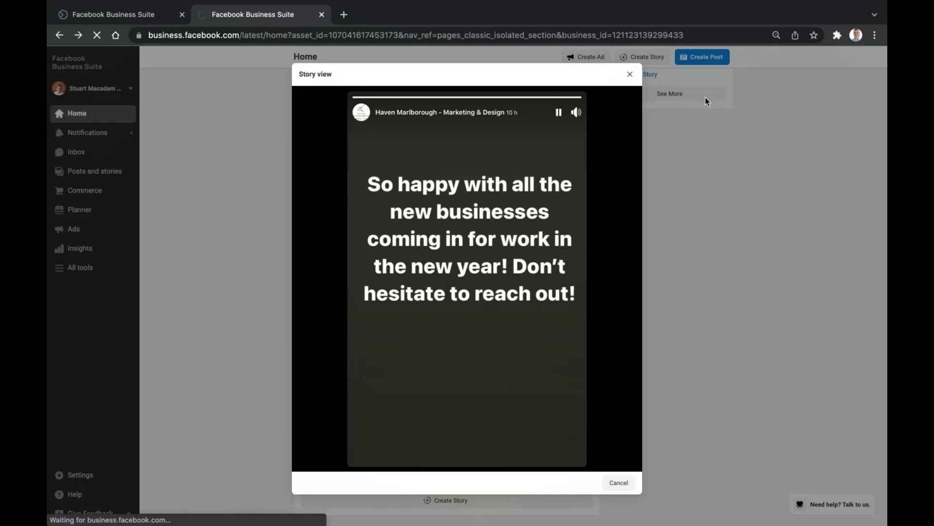
pyautogui.click(629, 74)
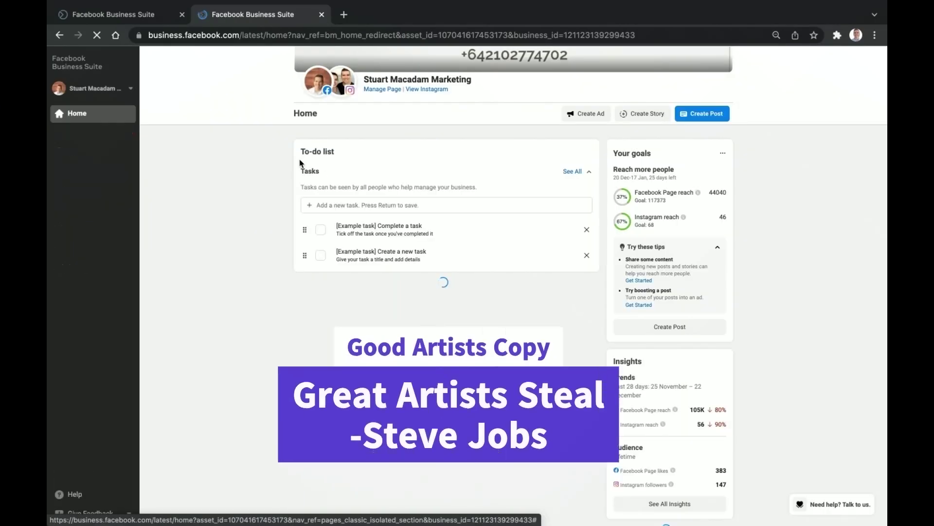
# - Return to the content inspiration section, view the Be Creative NZ story, and close it
pyautogui.scroll(-2, 259, 305)
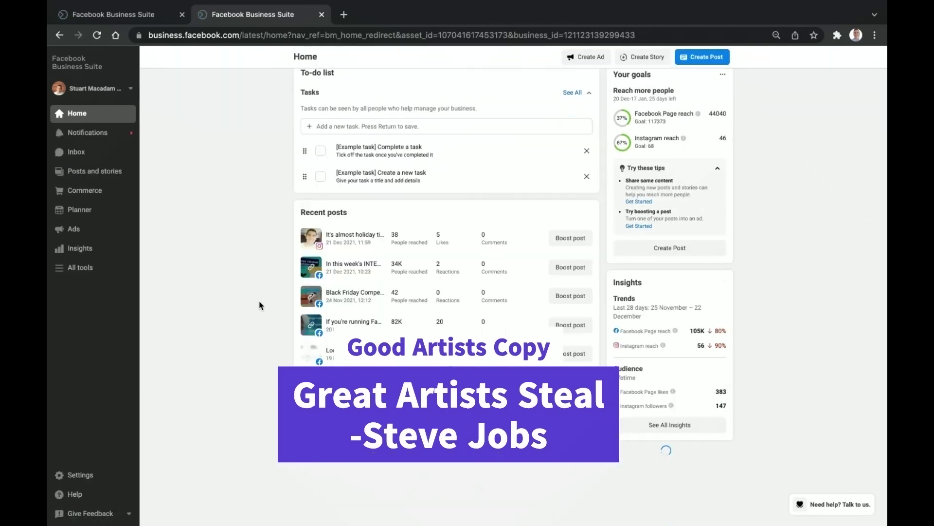
pyautogui.scroll(-3, 260, 305)
pyautogui.scroll(-8, 260, 303)
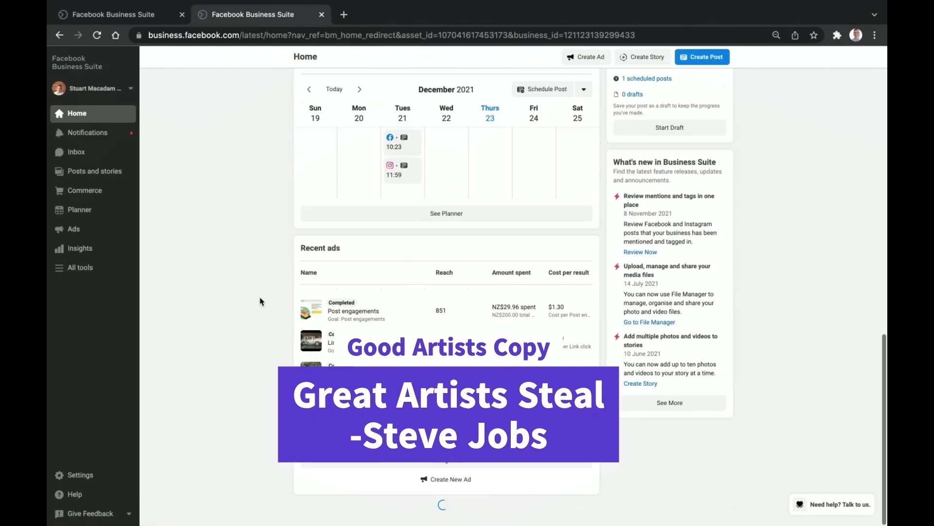
pyautogui.scroll(-1, 260, 301)
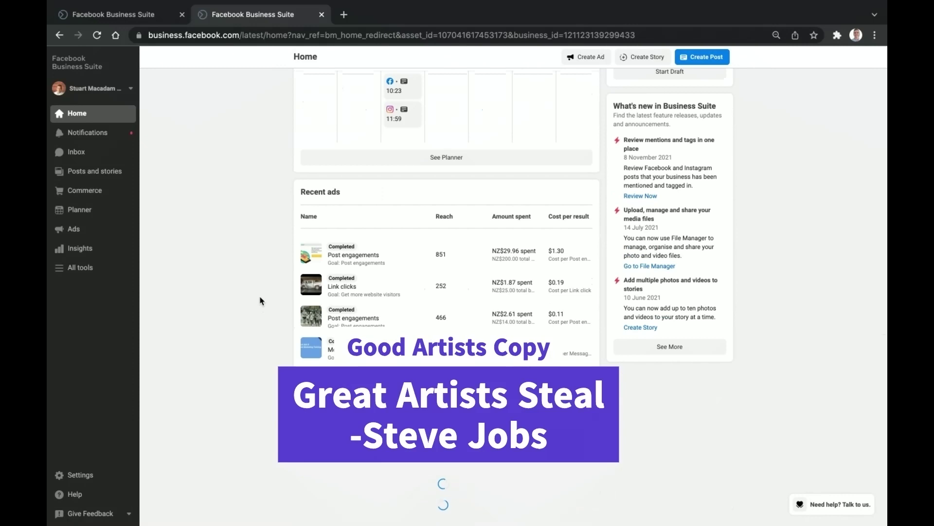
pyautogui.scroll(-5, 260, 299)
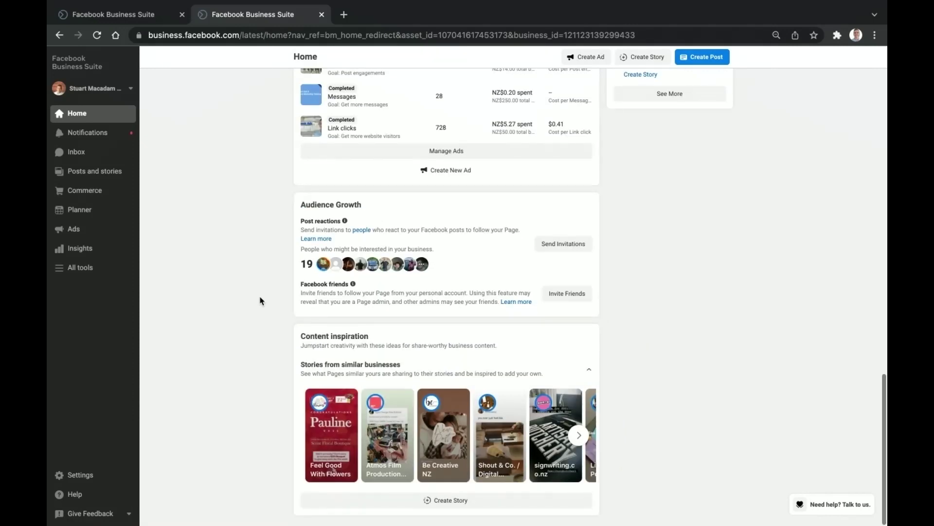
pyautogui.click(440, 450)
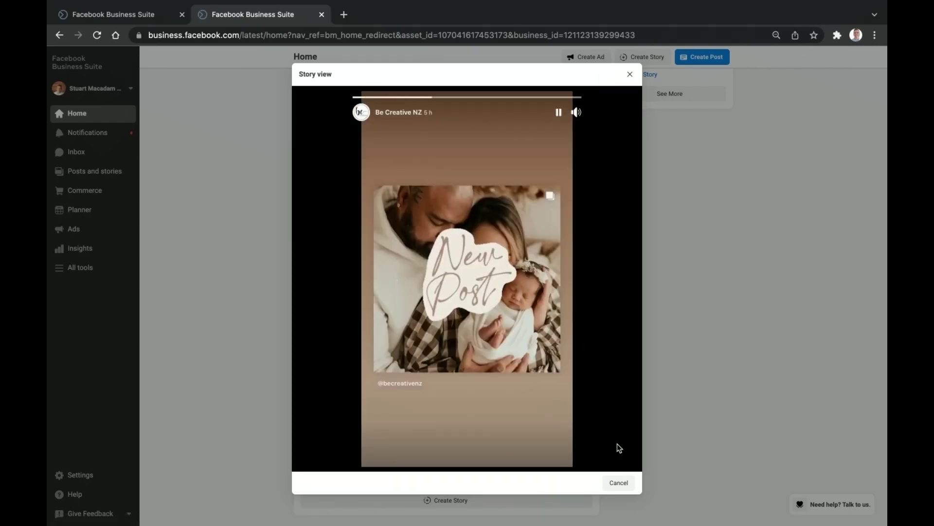
pyautogui.click(618, 483)
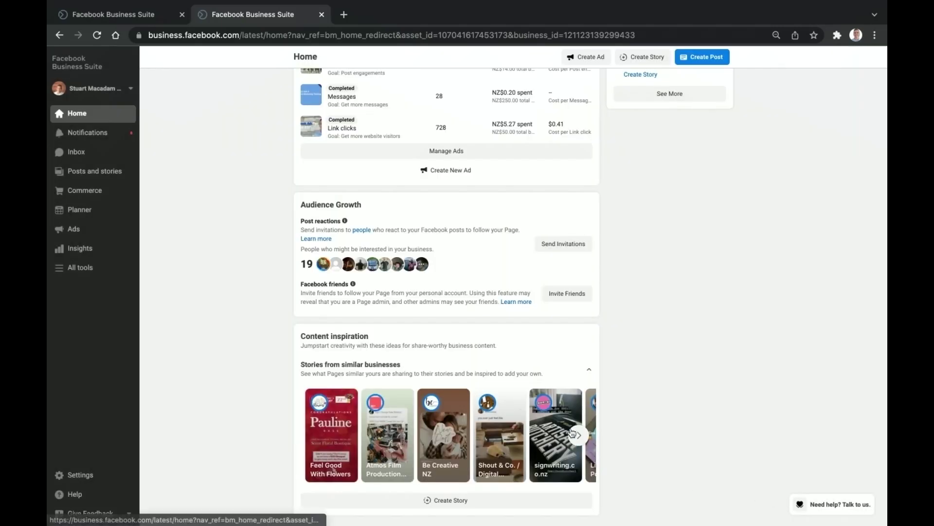
# - Advance to the end of the stories from similar businesses, view the last story in the row, and close it
pyautogui.click(576, 435)
pyautogui.click(576, 437)
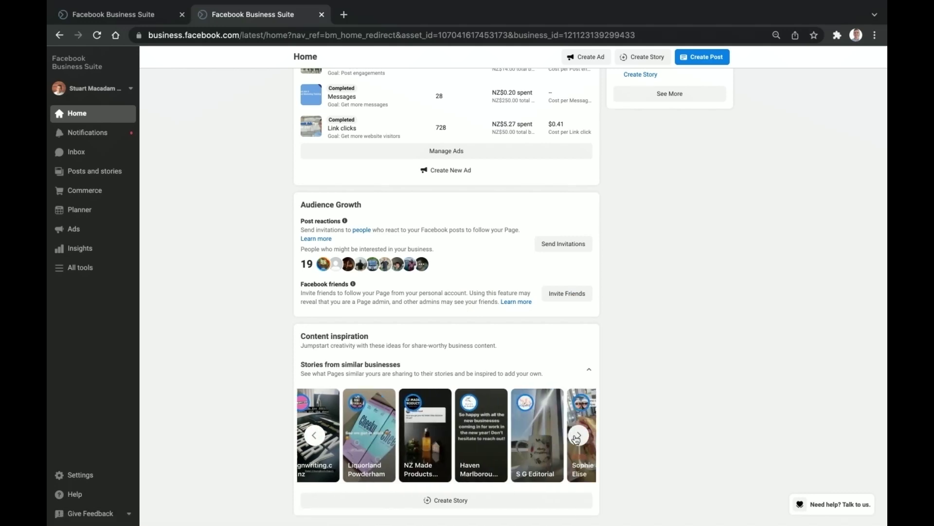
pyautogui.click(547, 440)
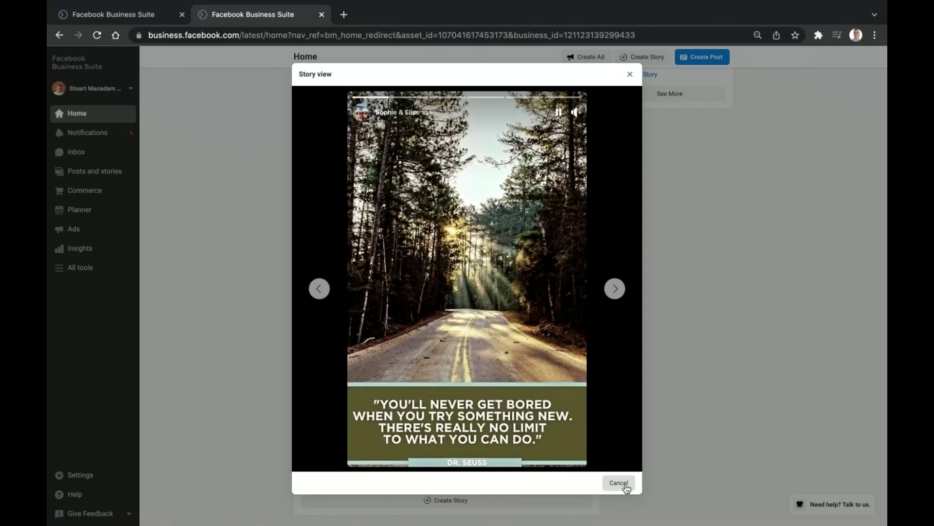
pyautogui.click(627, 487)
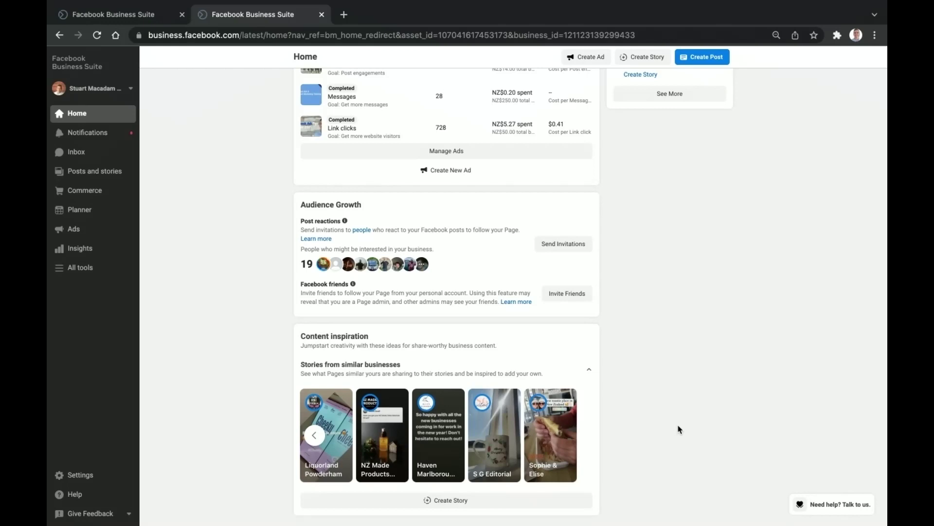
# - Update the reach goals to a Facebook Page reach of 50000 and an Instagram reach of 1000
pyautogui.scroll(10, 679, 427)
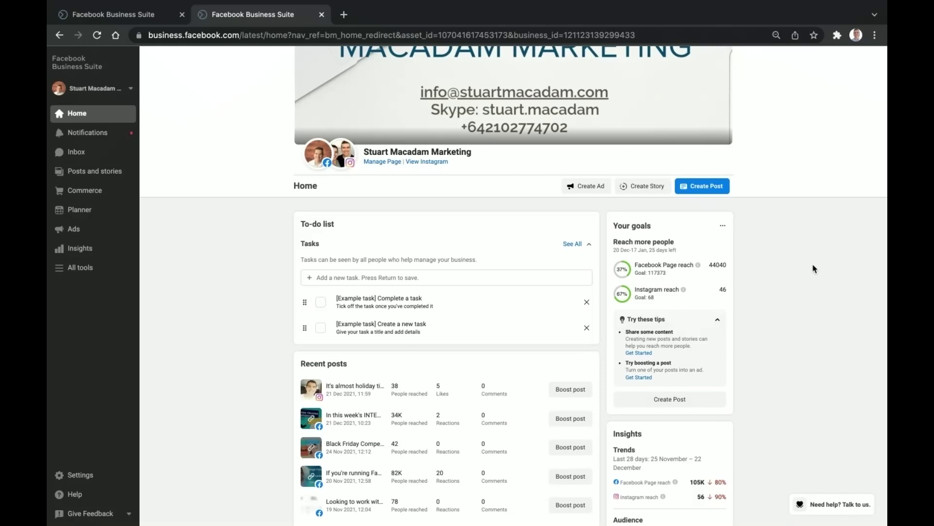
pyautogui.scroll(-3, 814, 269)
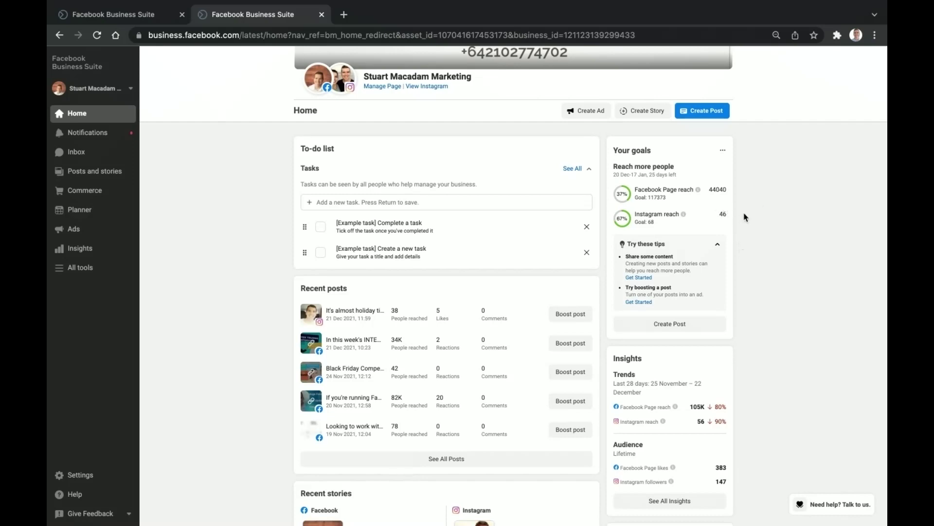
pyautogui.click(723, 150)
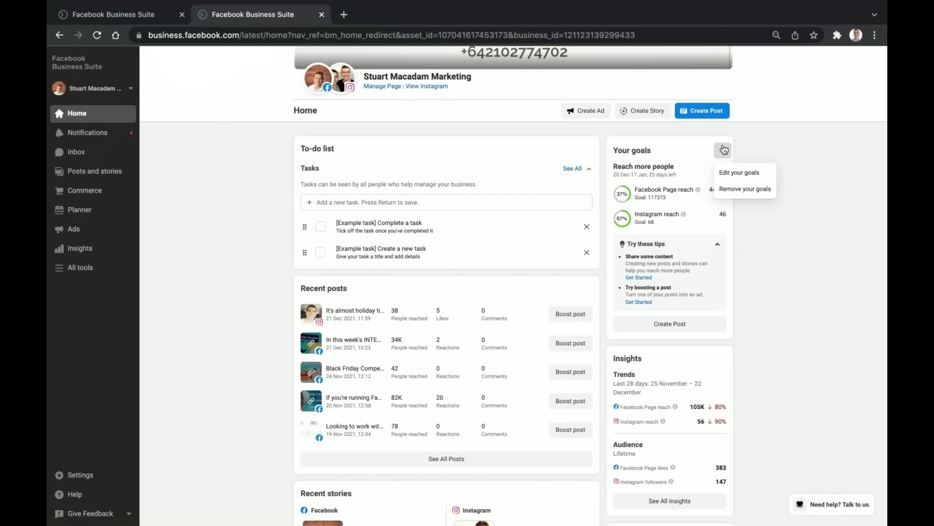
pyautogui.click(732, 173)
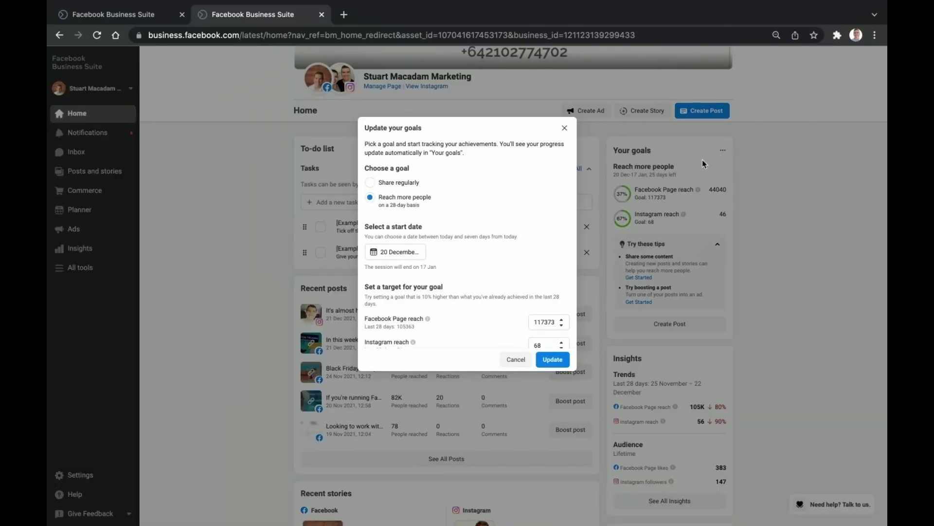
pyautogui.scroll(-1, 569, 301)
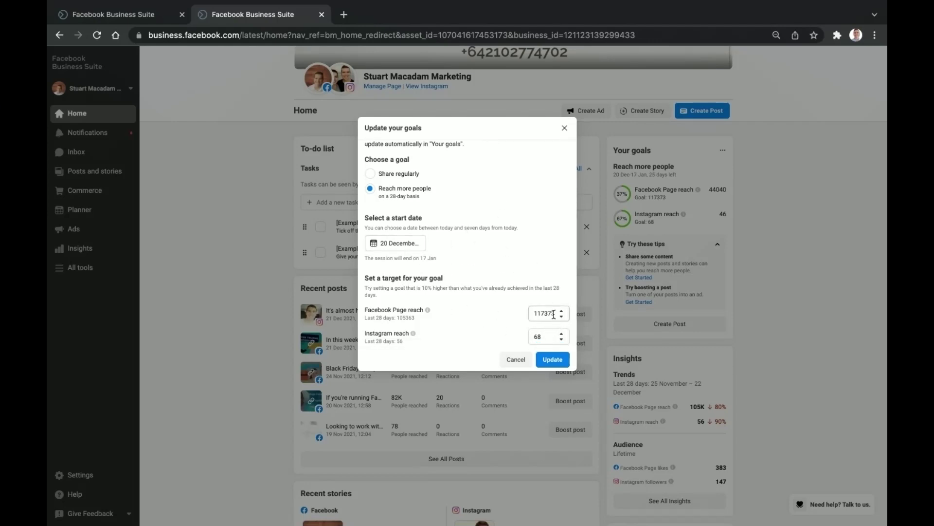
pyautogui.moveTo(554, 314); pyautogui.dragTo(530, 317)
pyautogui.write('50000')
pyautogui.press('Tab')
pyautogui.write('1000')
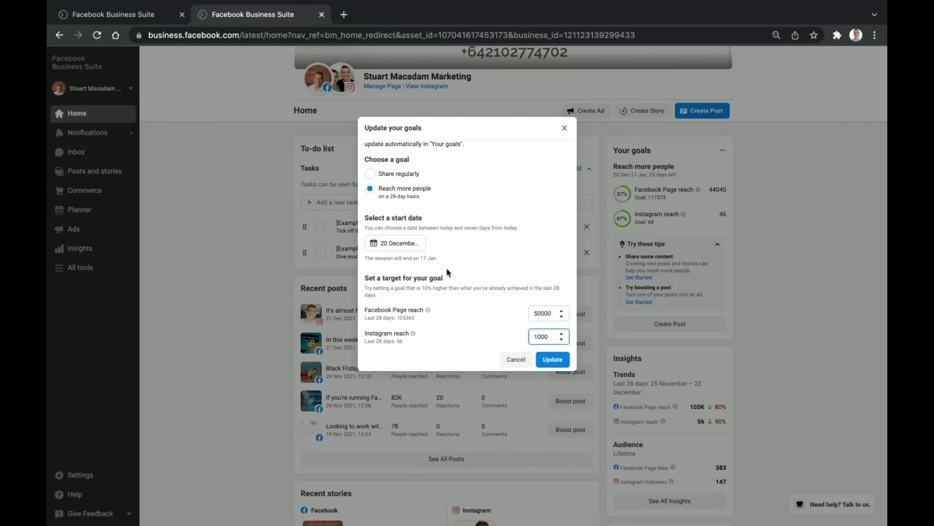
pyautogui.scroll(1, 485, 232)
pyautogui.click(387, 259)
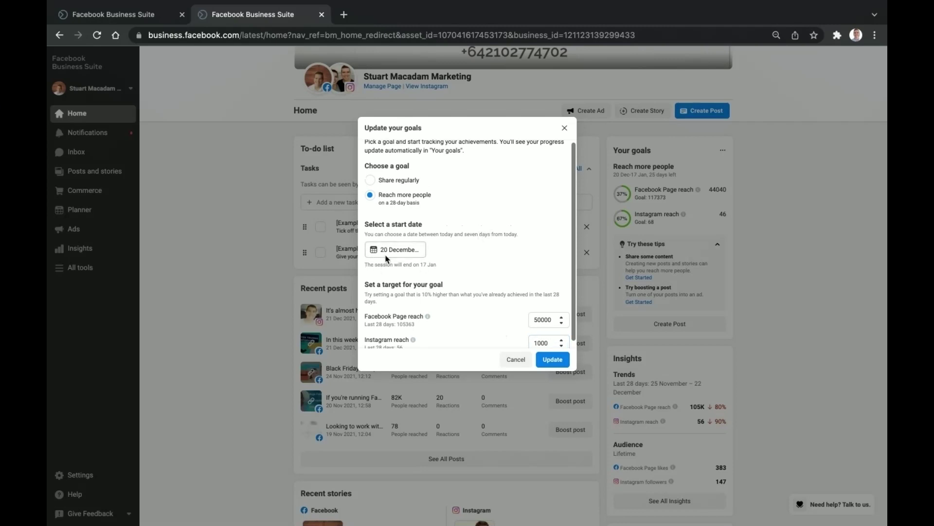
pyautogui.click(551, 360)
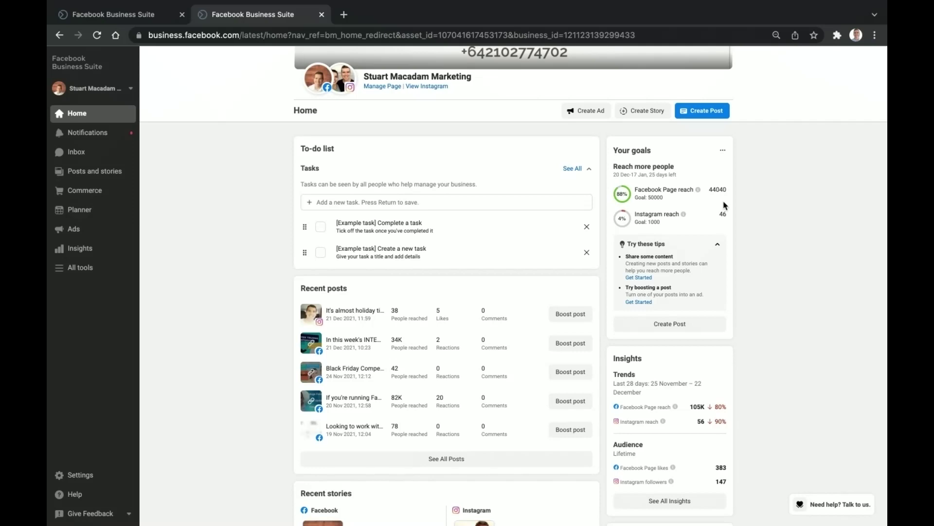
# - Reopen the goals for editing, close them without changes, and check the option for removing the goals
pyautogui.click(724, 153)
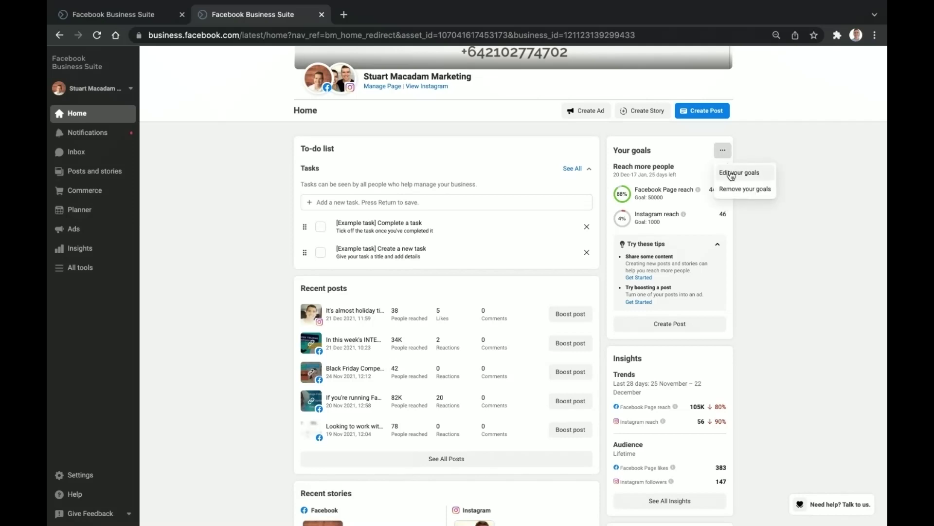
pyautogui.click(731, 172)
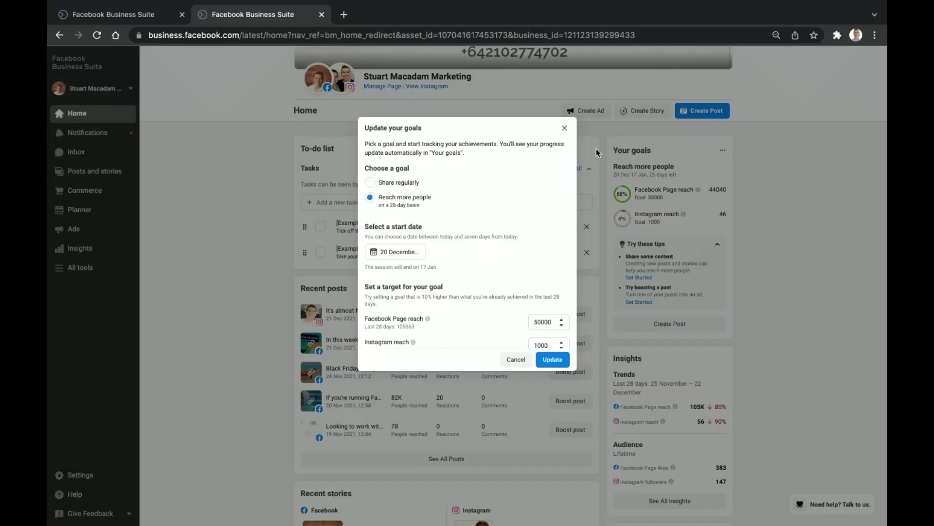
pyautogui.click(565, 130)
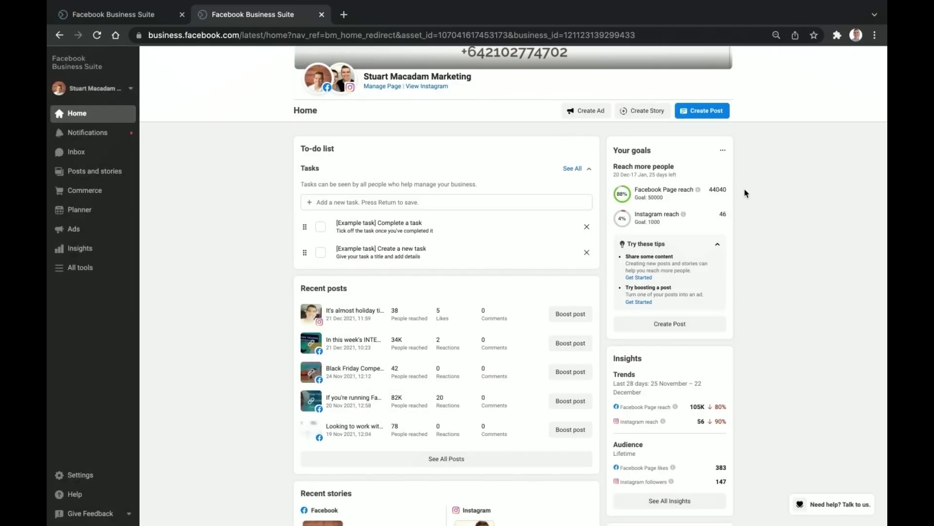
pyautogui.click(722, 150)
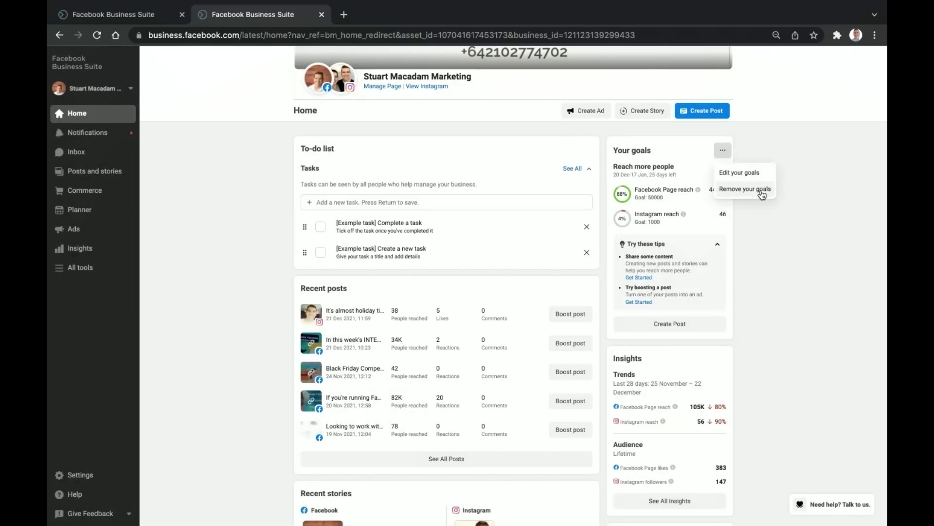
pyautogui.click(785, 216)
# - Review the insights and post activity summaries, view the blank draft post composer, and close it
pyautogui.scroll(-3, 785, 216)
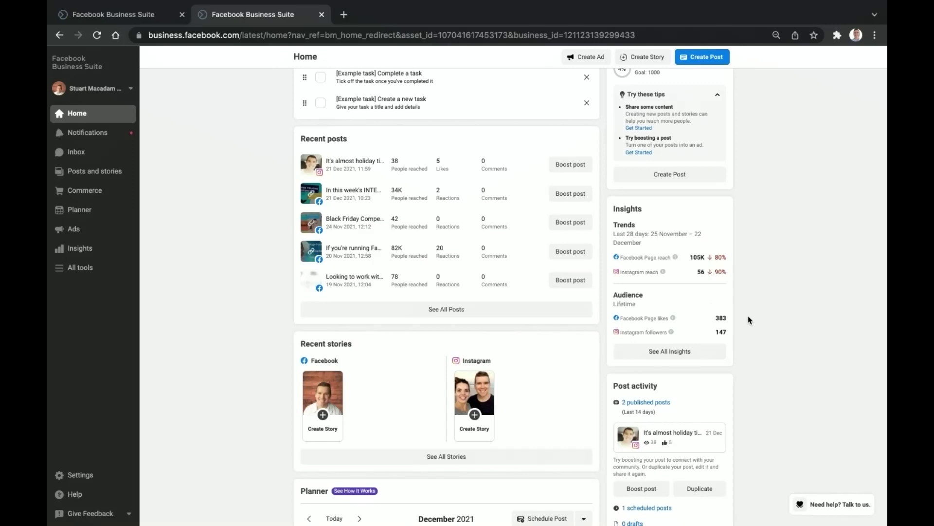
pyautogui.scroll(-4, 748, 320)
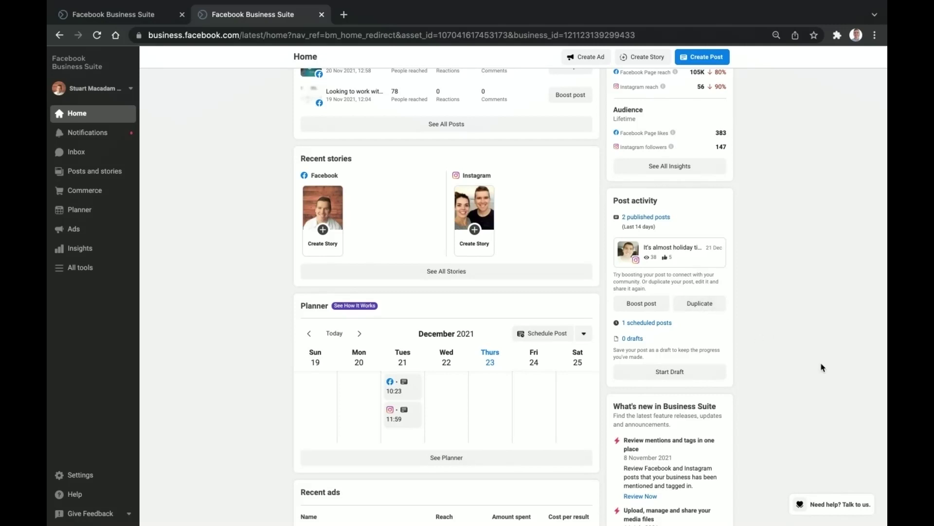
pyautogui.click(680, 381)
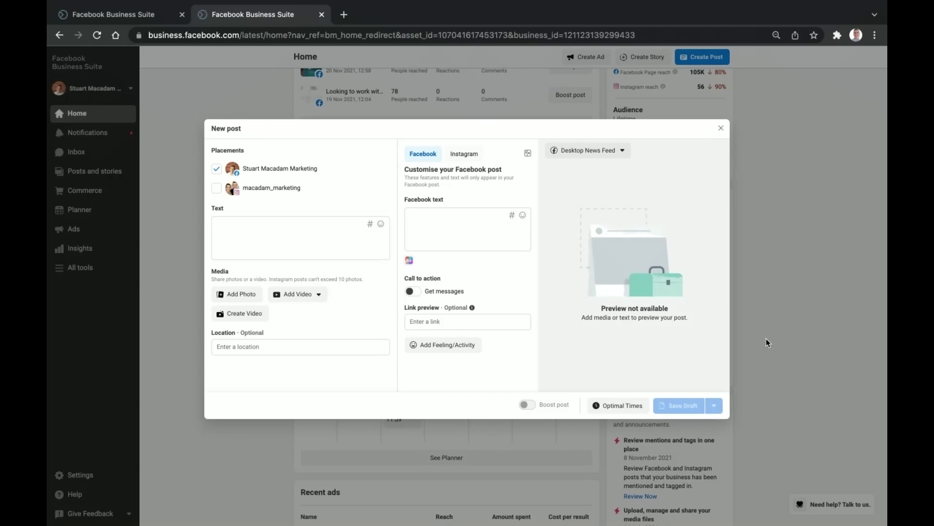
pyautogui.click(721, 128)
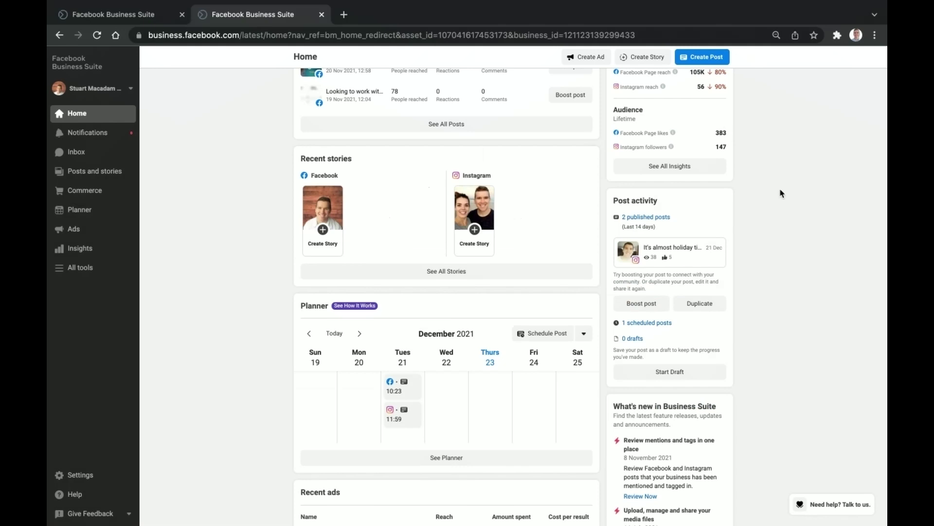
# - Start a duplicate of the "It's almost holiday time." post from the post activity summary and discard it
pyautogui.click(708, 304)
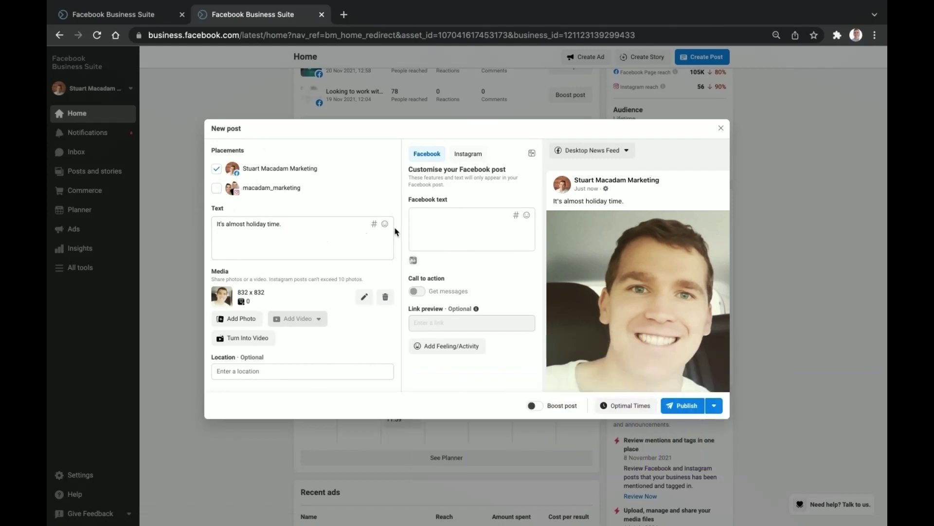
pyautogui.click(722, 129)
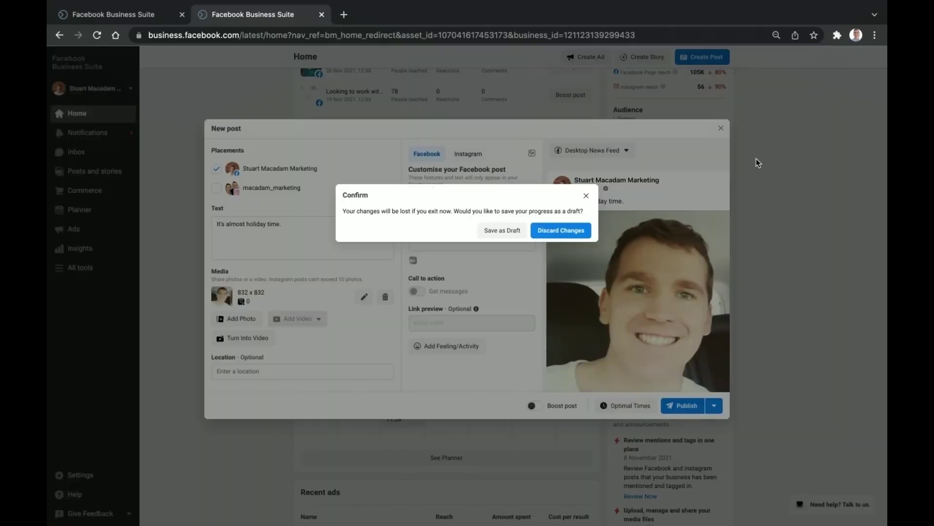
pyautogui.click(572, 233)
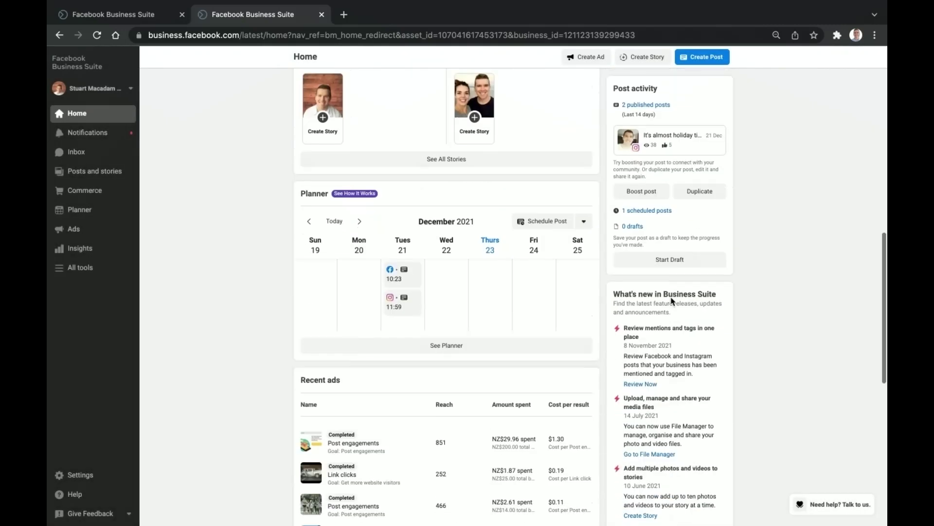
# - Examine the What's new in Business Suite updates and look over the home page sections again
pyautogui.scroll(-4, 676, 288)
pyautogui.scroll(-1, 675, 289)
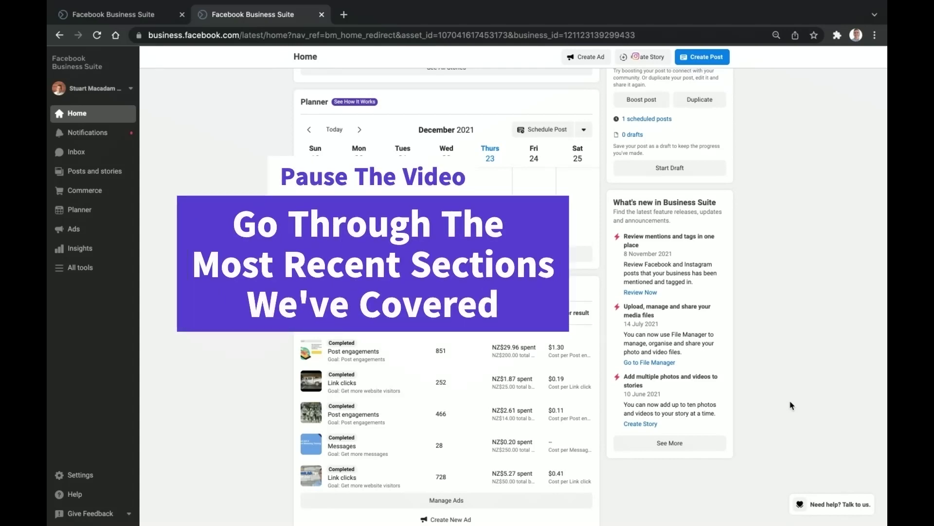
pyautogui.scroll(2, 790, 405)
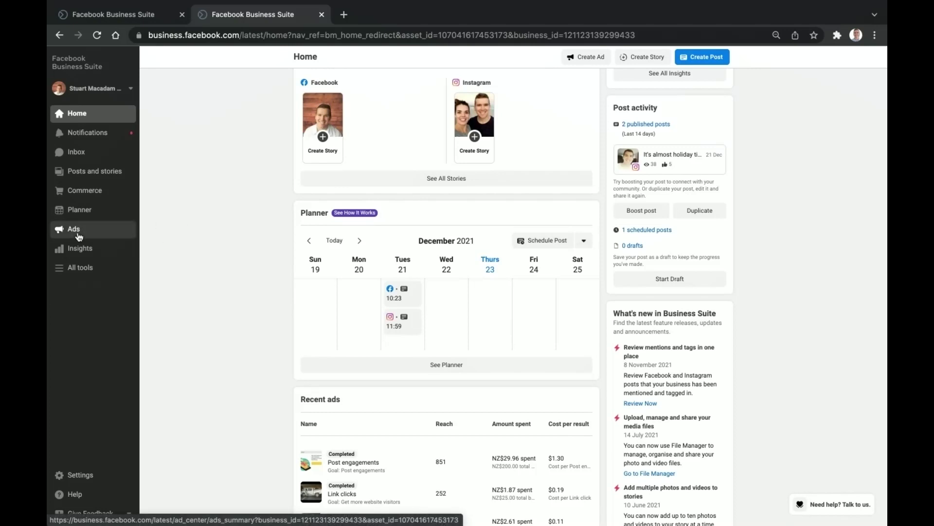
pyautogui.scroll(1, 257, 255)
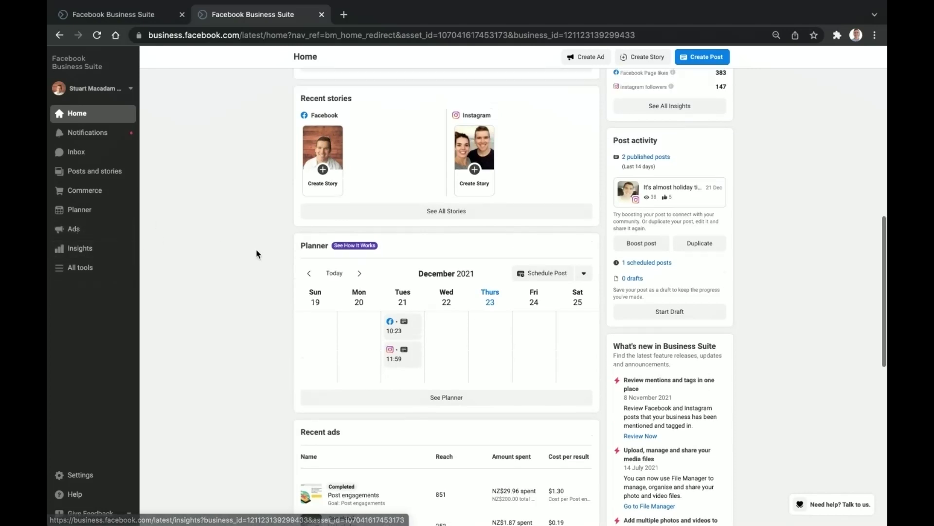
pyautogui.scroll(-4, 257, 254)
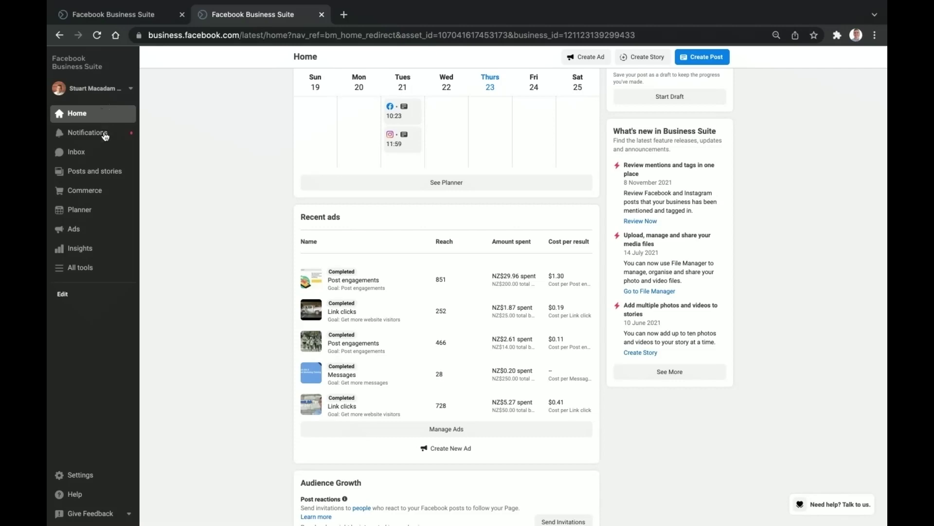
pyautogui.scroll(-5, 213, 284)
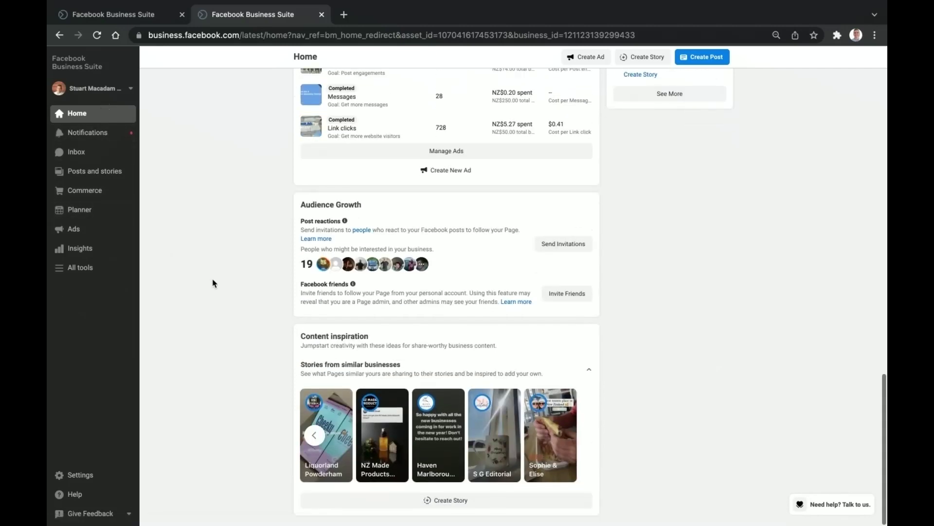
pyautogui.scroll(15, 212, 283)
pyautogui.scroll(-8, 212, 281)
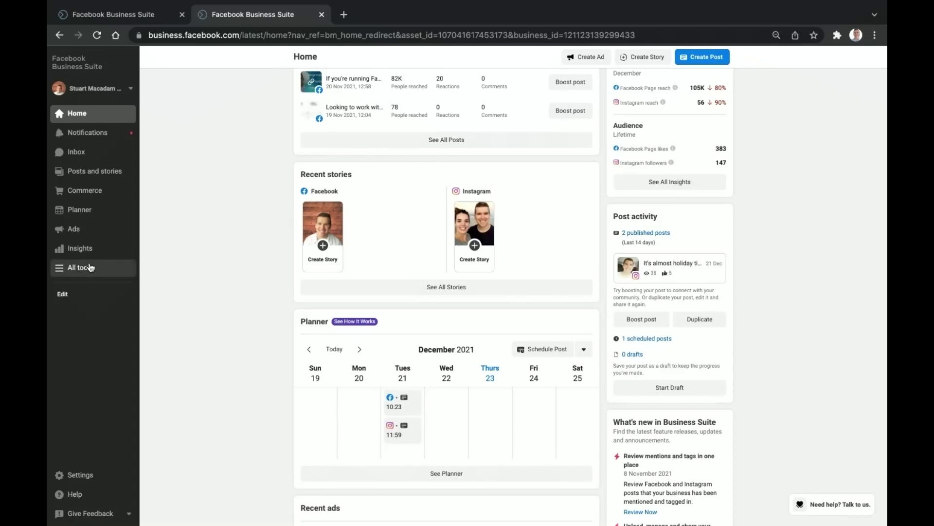
# - Open the full list of tools and examine the customer engagement, business management, advertising, reporting and selling categories
pyautogui.click(69, 269)
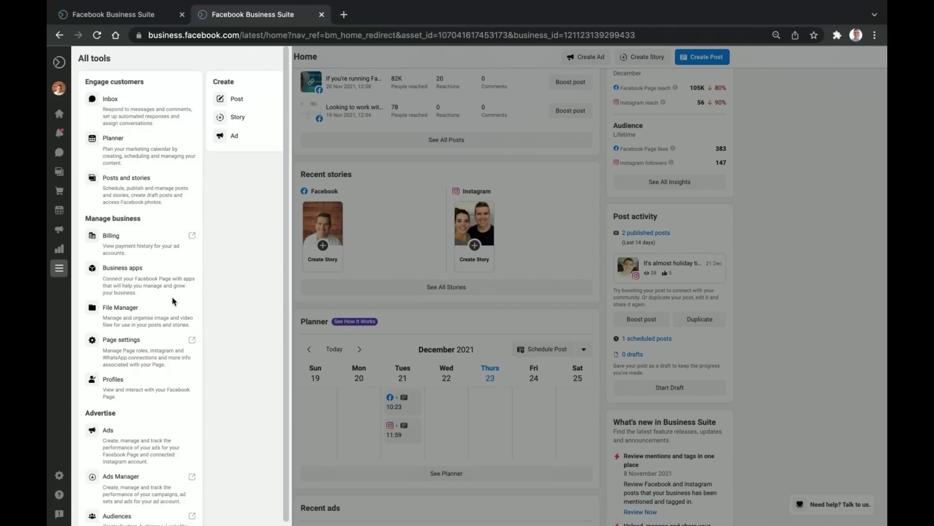
pyautogui.scroll(-2, 174, 302)
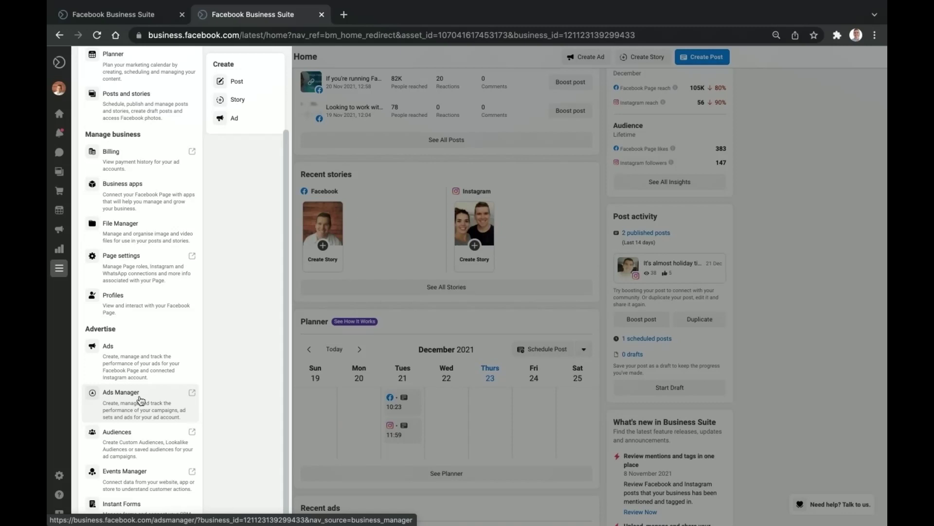
pyautogui.scroll(-4, 140, 400)
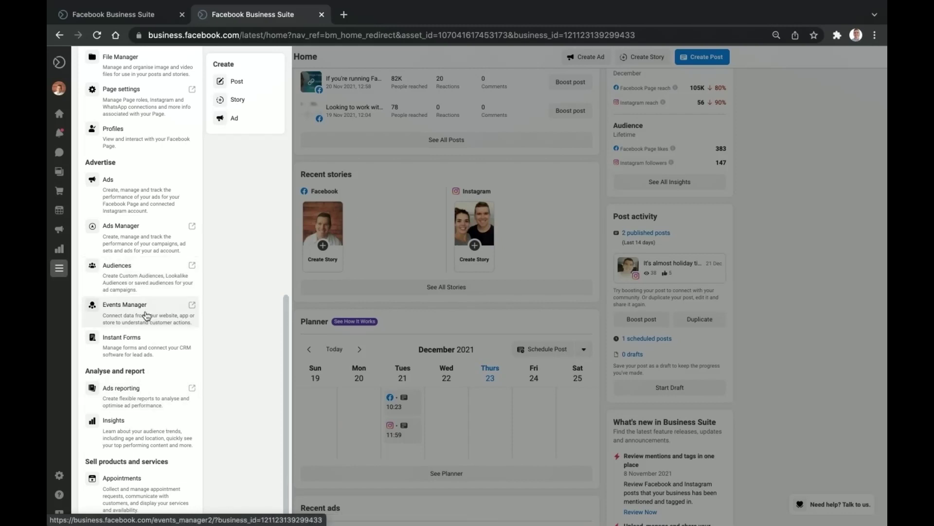
pyautogui.scroll(-2, 146, 315)
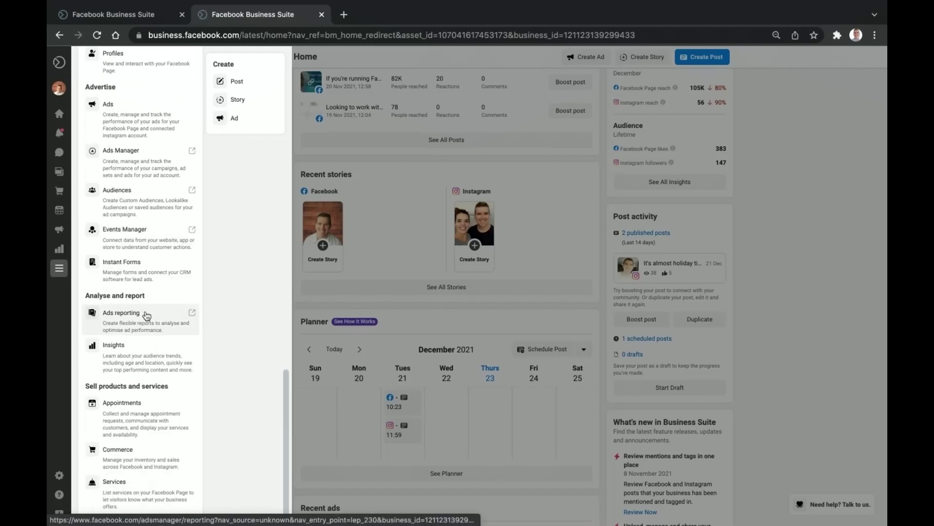
pyautogui.scroll(6, 147, 317)
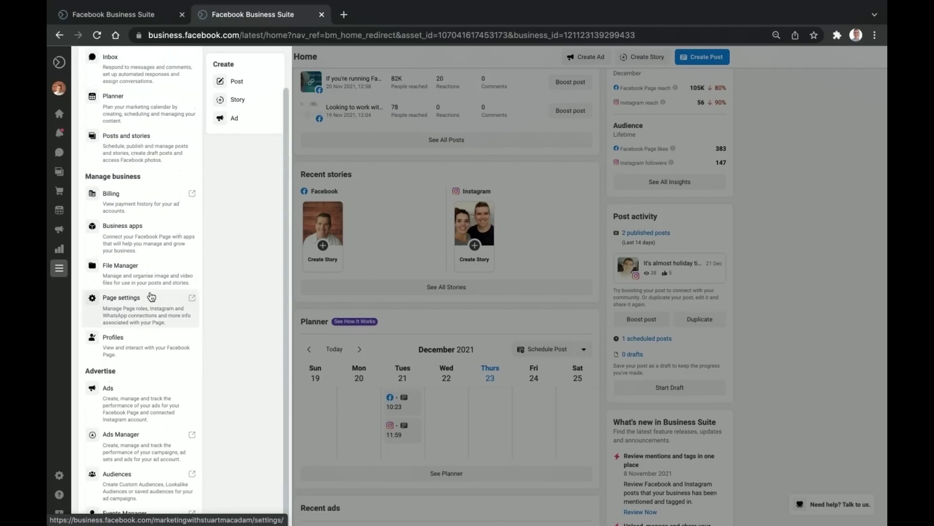
pyautogui.scroll(1, 159, 269)
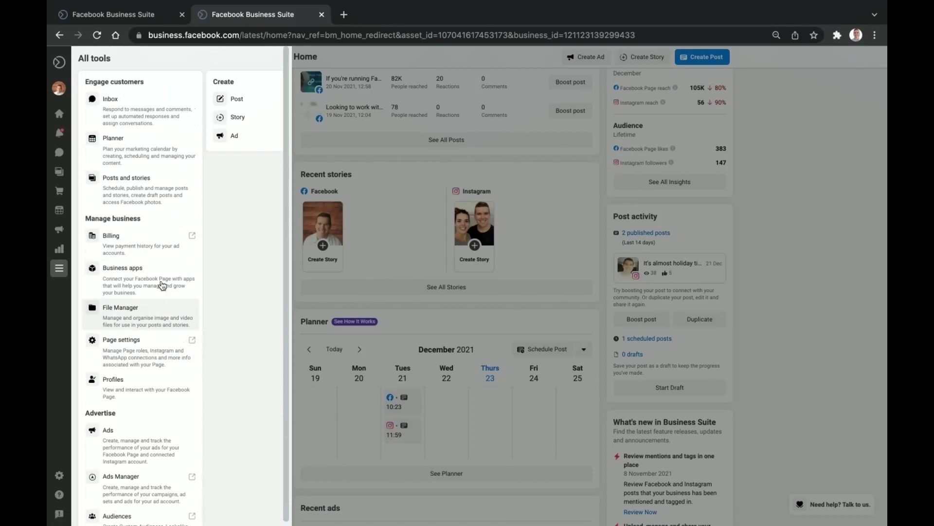
pyautogui.scroll(-2, 162, 285)
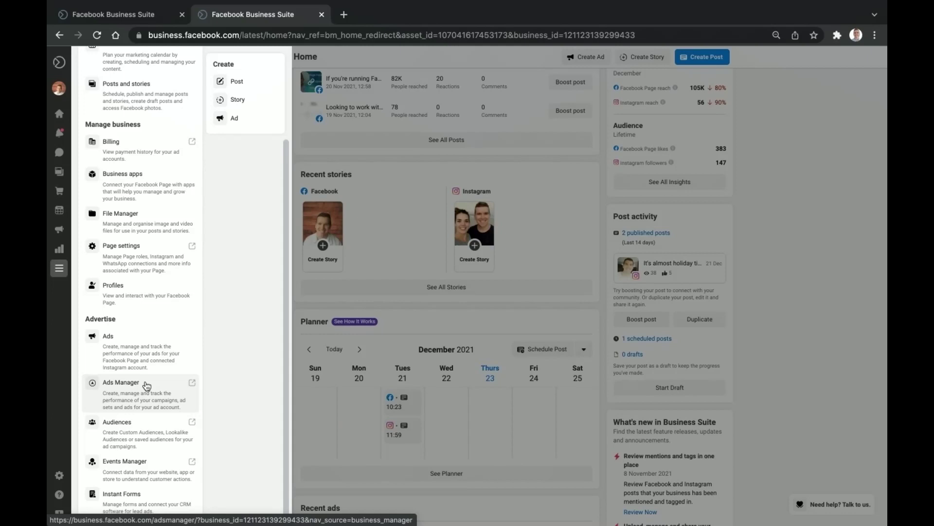
# - Close the list of tools, then replace Inbox and Commerce with Billing and Ads Manager in the navigation menu's tool selection and save
pyautogui.click(56, 275)
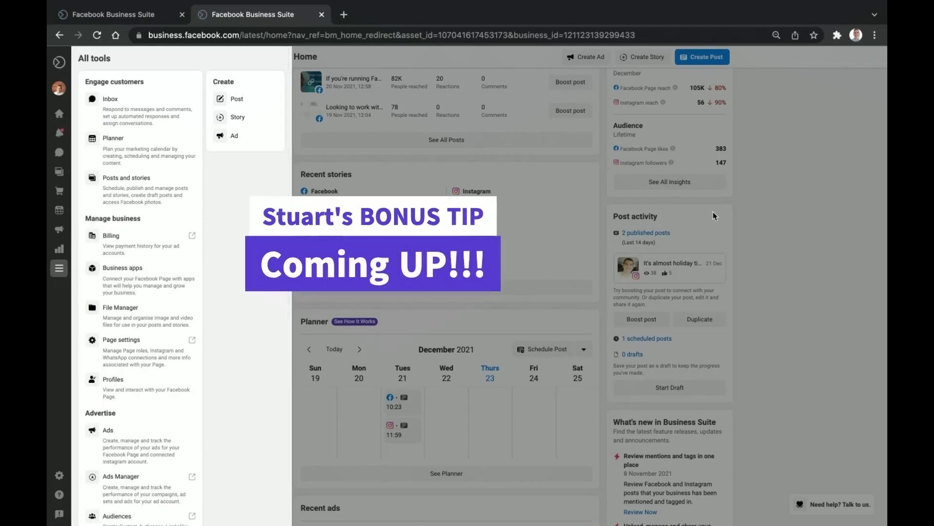
pyautogui.click(826, 208)
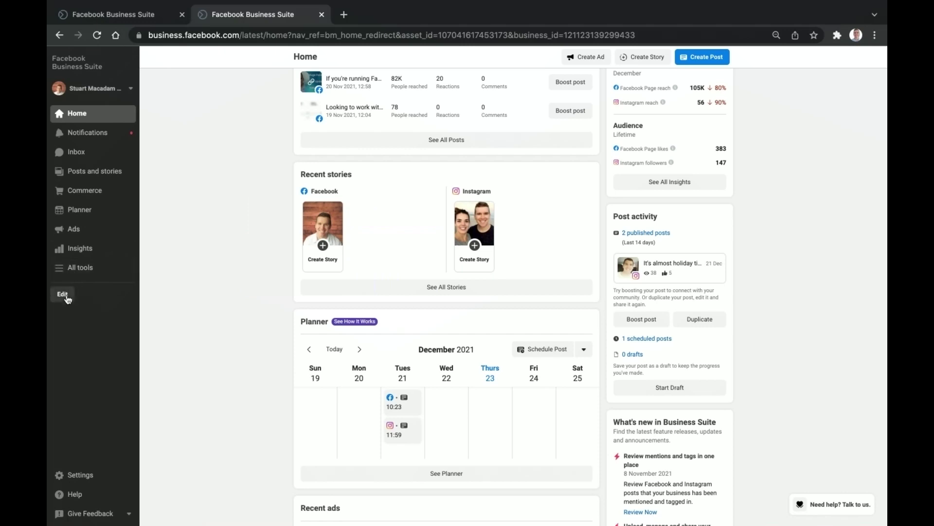
pyautogui.click(66, 297)
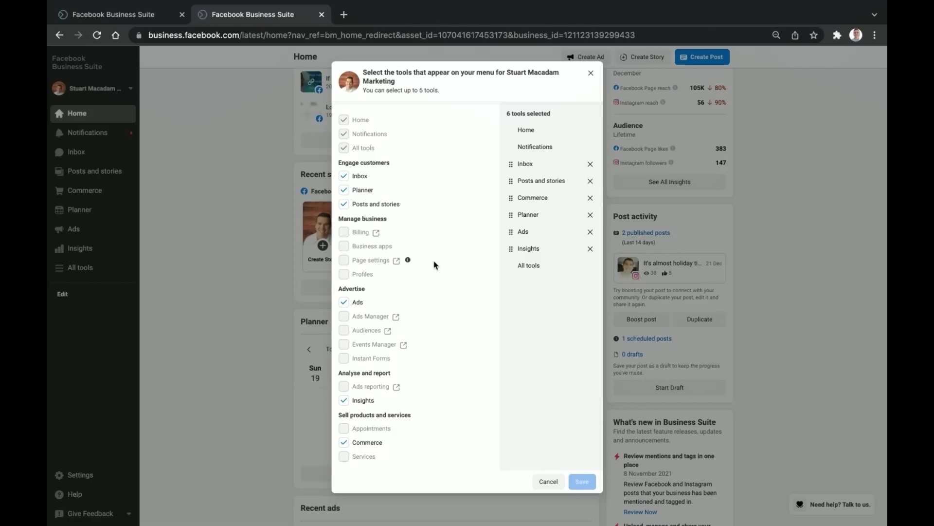
pyautogui.click(344, 177)
pyautogui.moveTo(381, 193)
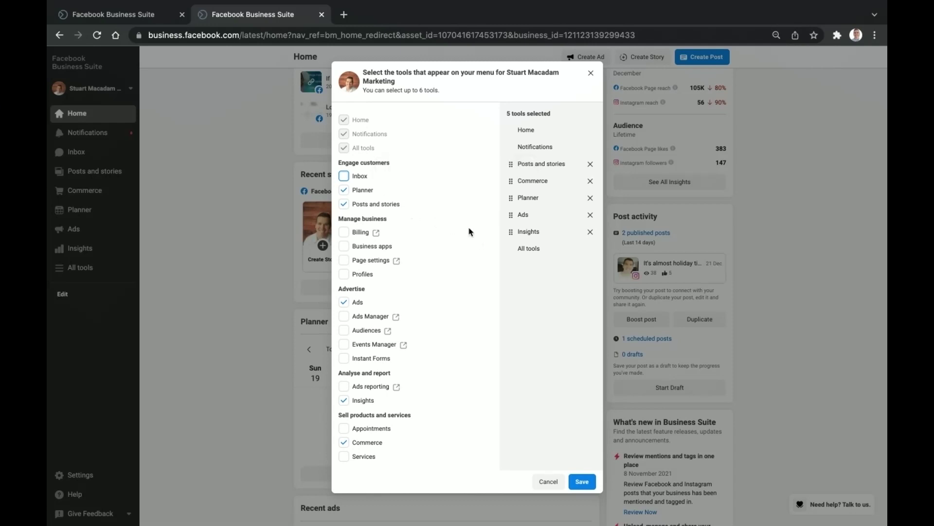
pyautogui.click(344, 233)
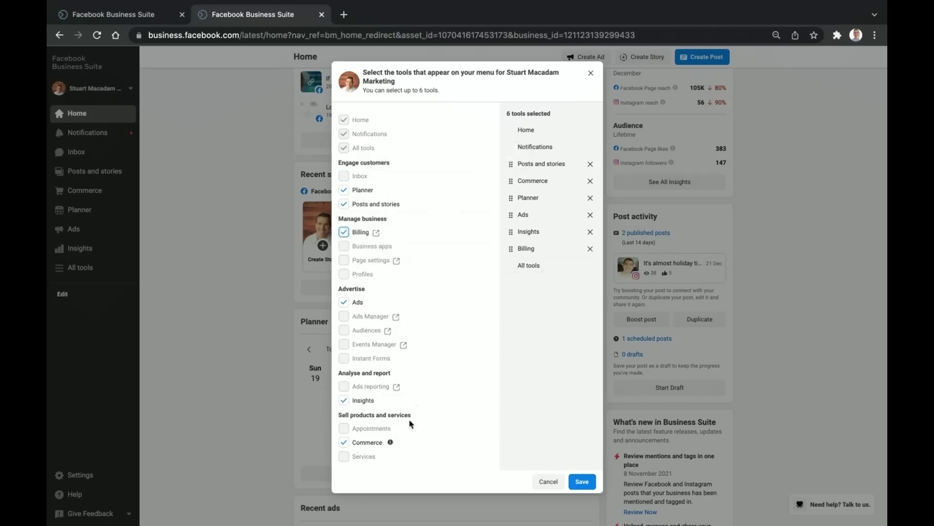
pyautogui.click(344, 442)
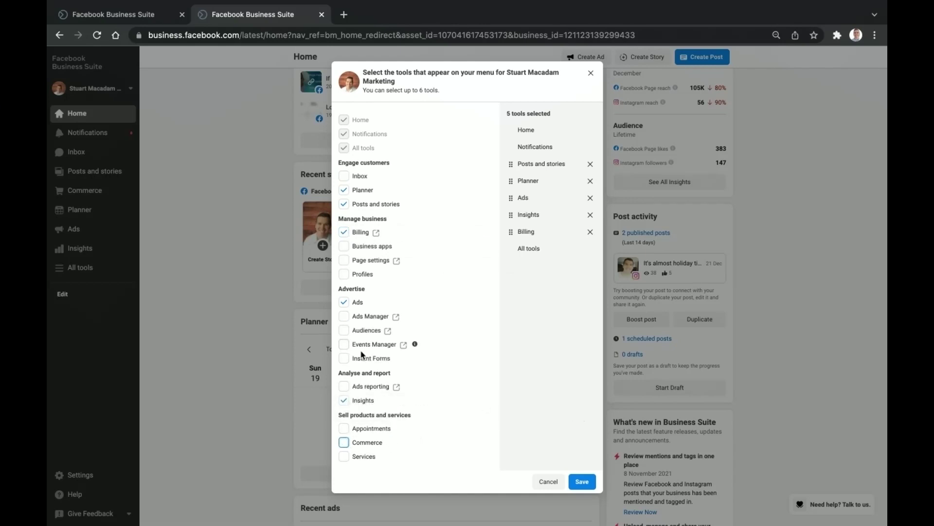
pyautogui.click(344, 316)
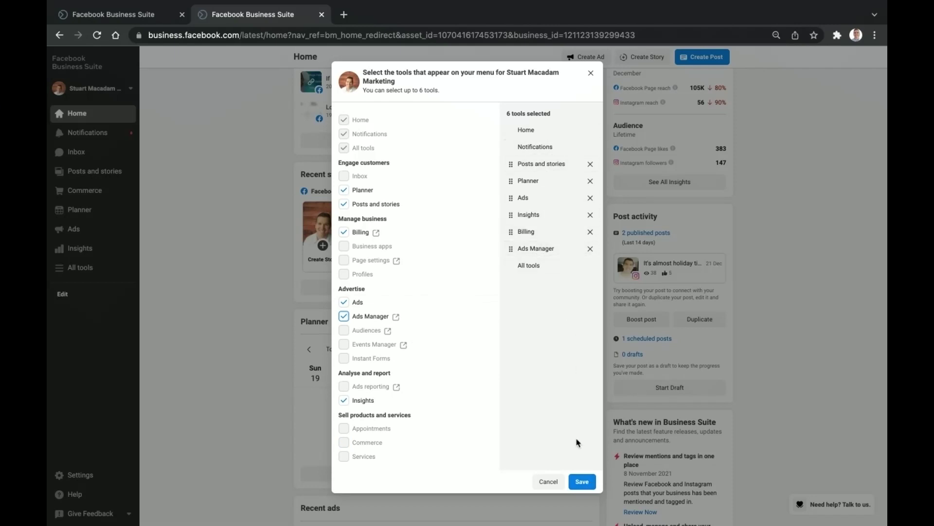
pyautogui.click(577, 481)
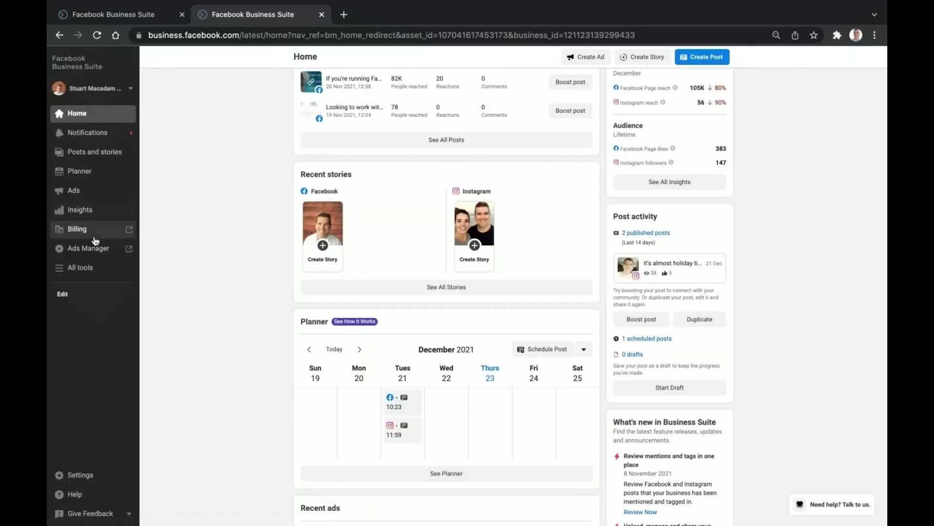
# - Reopen the navigation menu's tool selection and deselect Planner, Posts and stories, Billing, Ads, Ads Manager and Insights
pyautogui.click(66, 295)
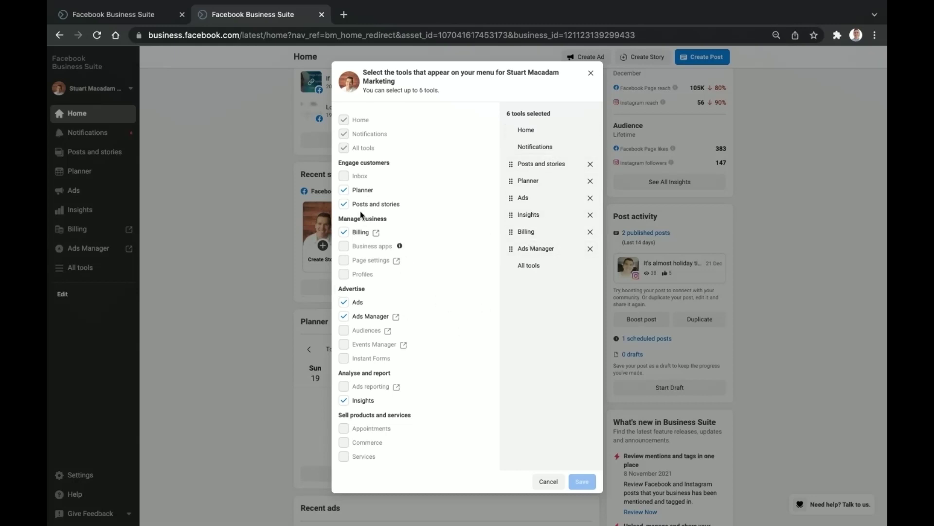
pyautogui.click(344, 190)
pyautogui.click(344, 203)
pyautogui.click(344, 232)
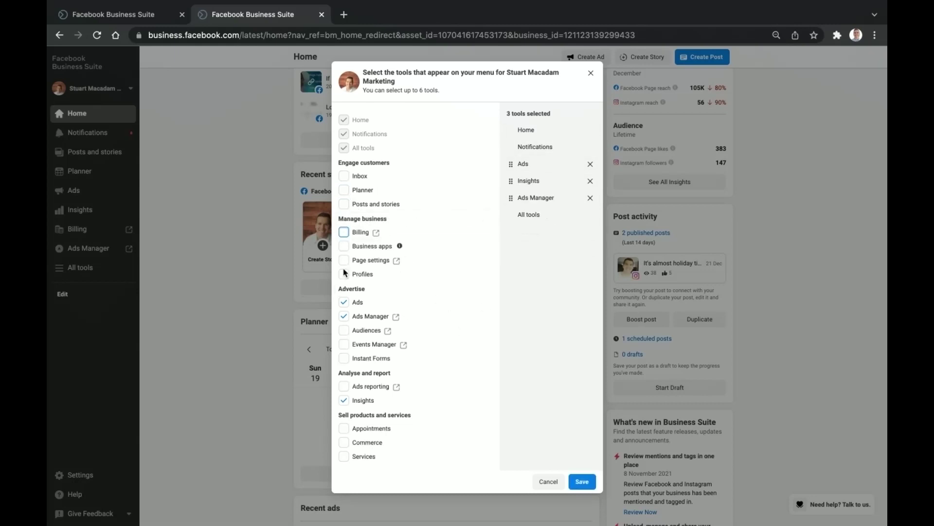
pyautogui.click(344, 302)
pyautogui.click(344, 316)
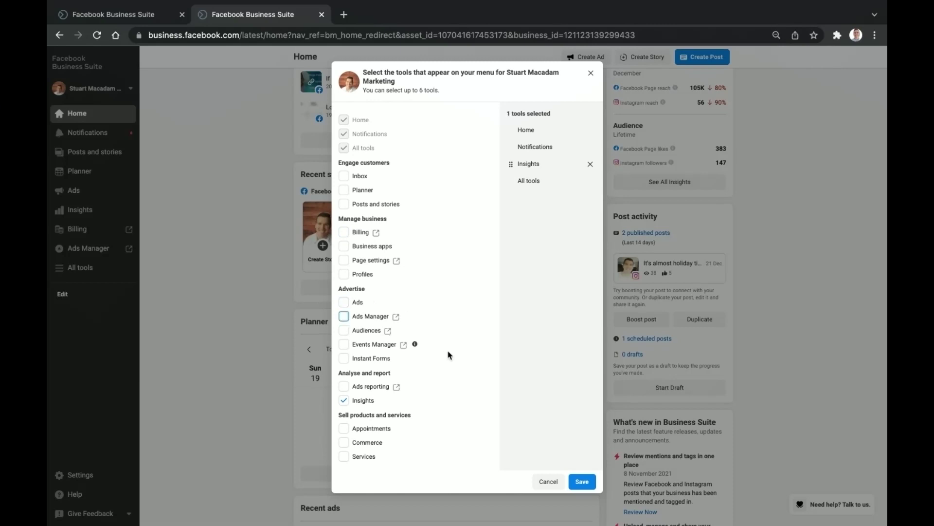
pyautogui.click(340, 402)
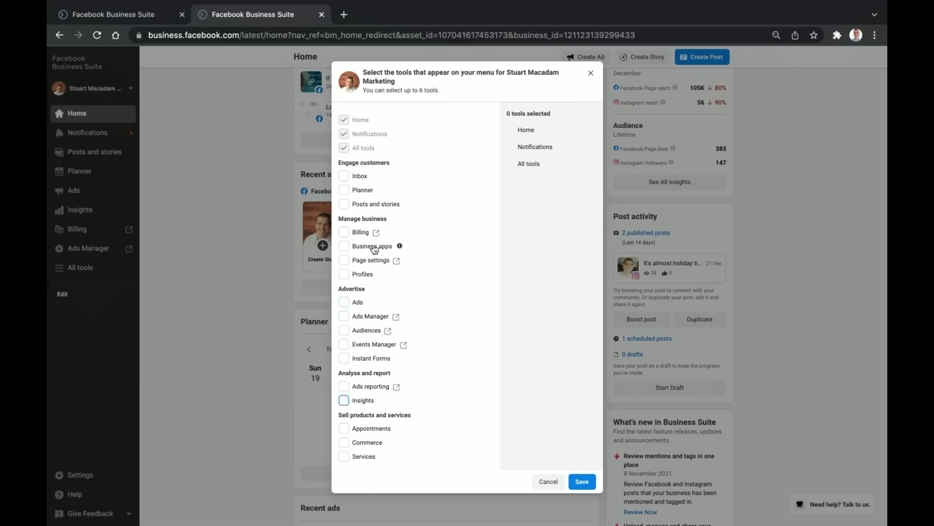
# - Add Inbox, Planner, Ads Manager, Insights, Ads reporting and Events Manager to the navigation menu and save the selection
pyautogui.click(345, 177)
pyautogui.click(344, 191)
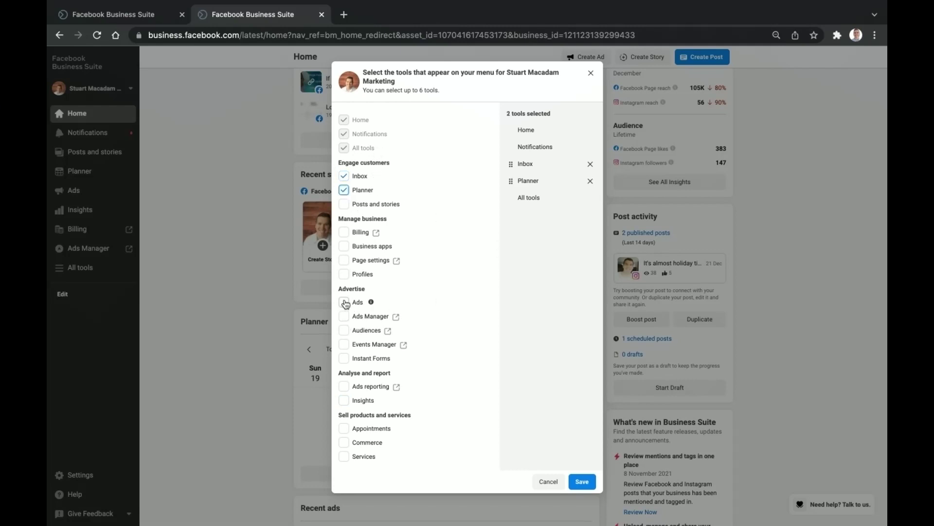
pyautogui.click(344, 317)
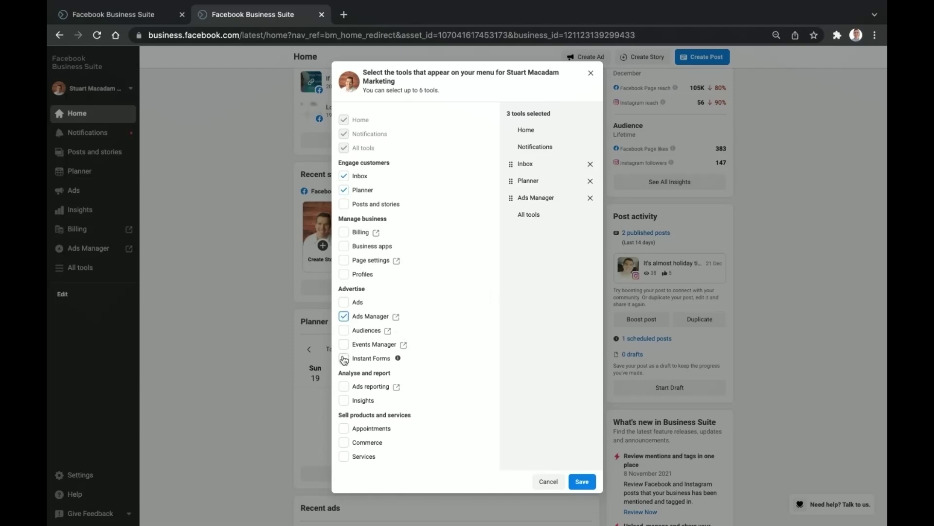
pyautogui.click(343, 400)
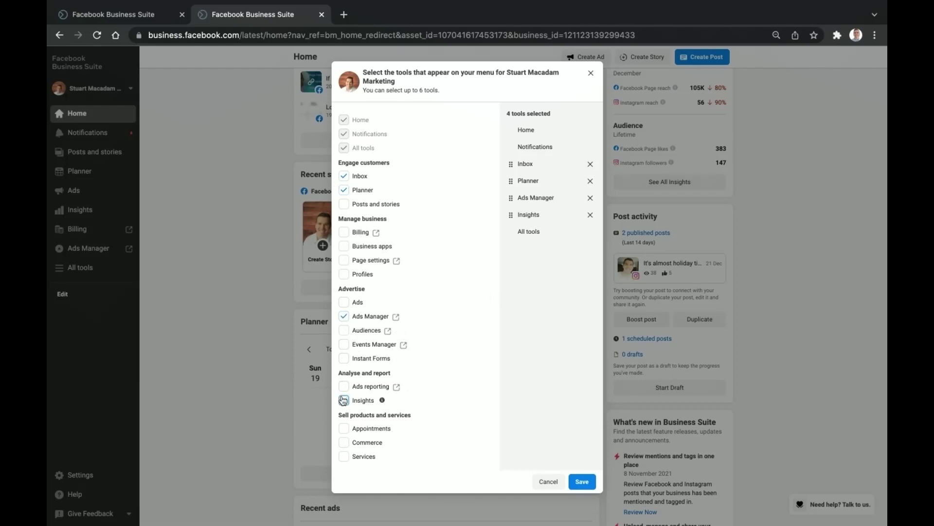
pyautogui.click(344, 387)
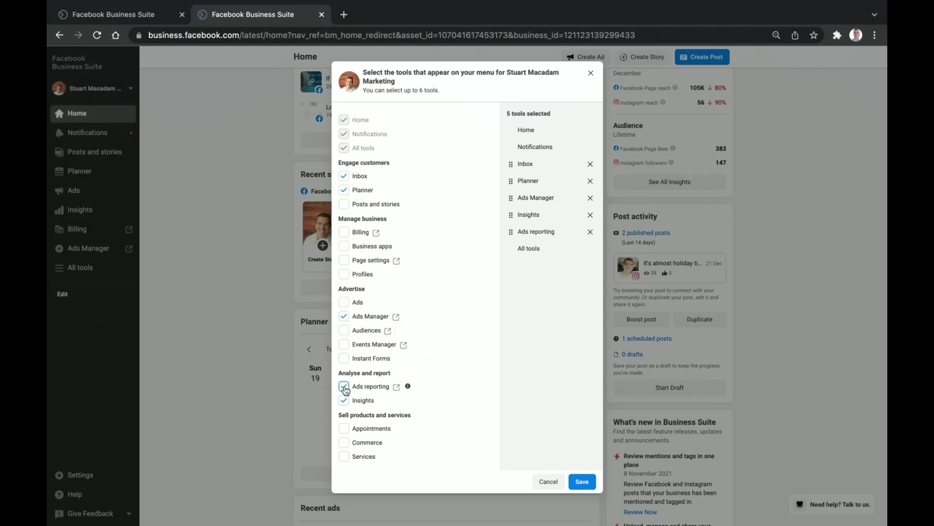
pyautogui.click(344, 345)
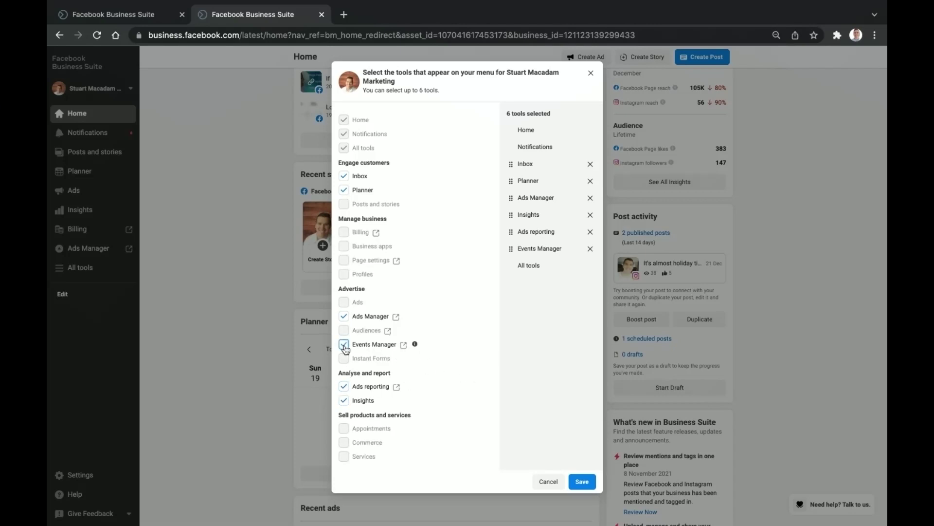
pyautogui.click(581, 482)
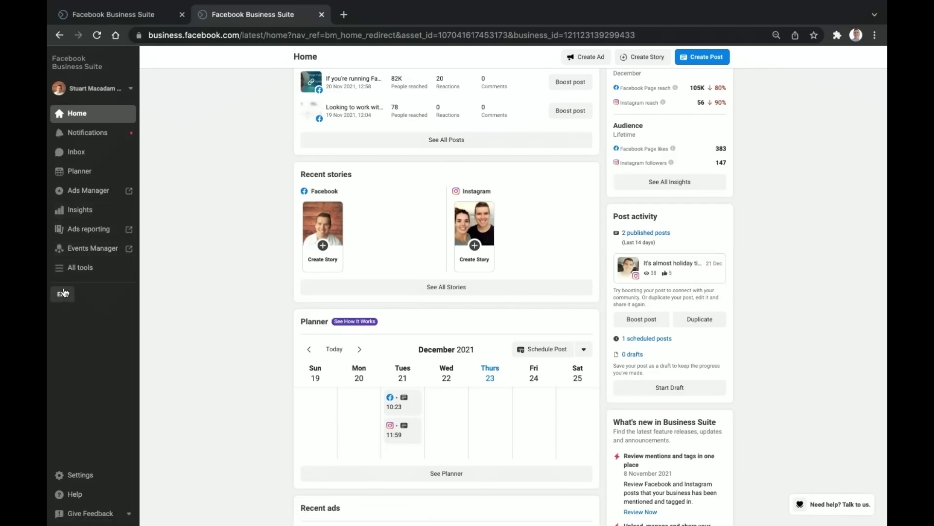
pyautogui.scroll(8, 773, 235)
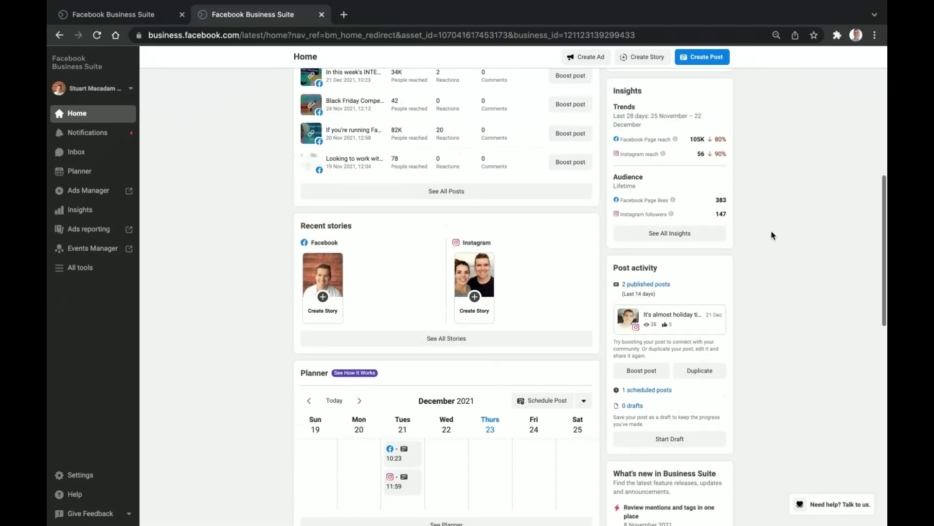